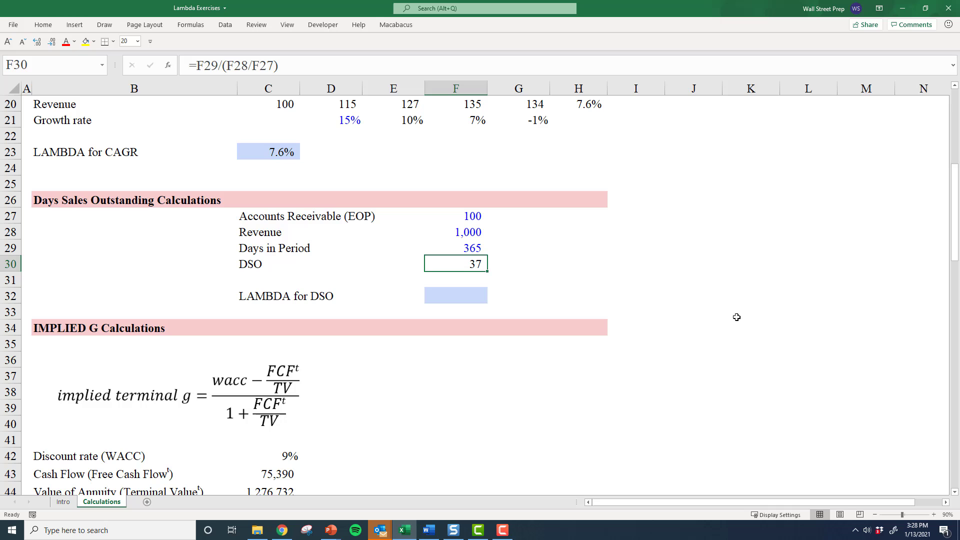
Review the Accounts Receivable, Revenue and Days in Period inputs and the DSO formula without changing anything
{"action": "key", "text": "Up"}
{"action": "key", "text": "Up"}
{"action": "key", "text": "Up"}
{"action": "key", "text": "Right"}
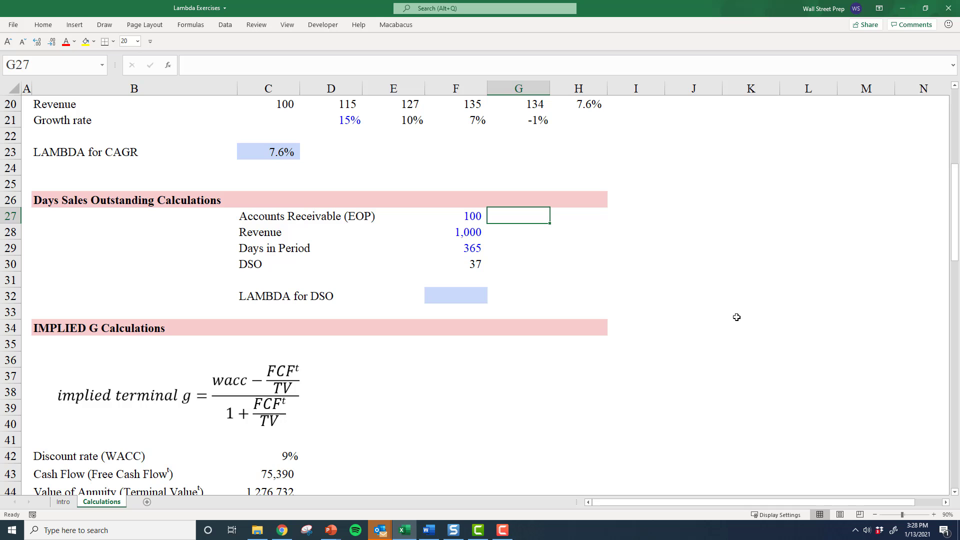
{"action": "key", "text": "Left"}
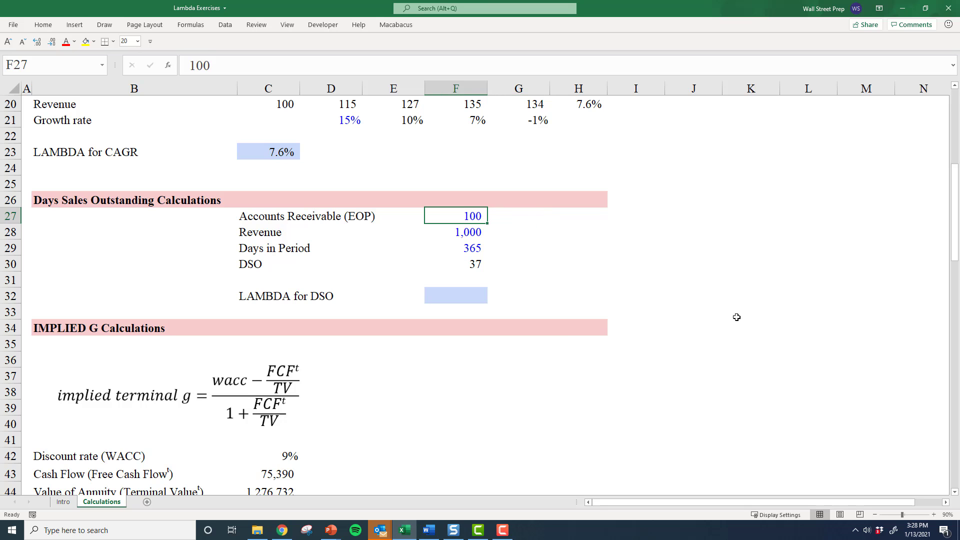
{"action": "key", "text": "Down"}
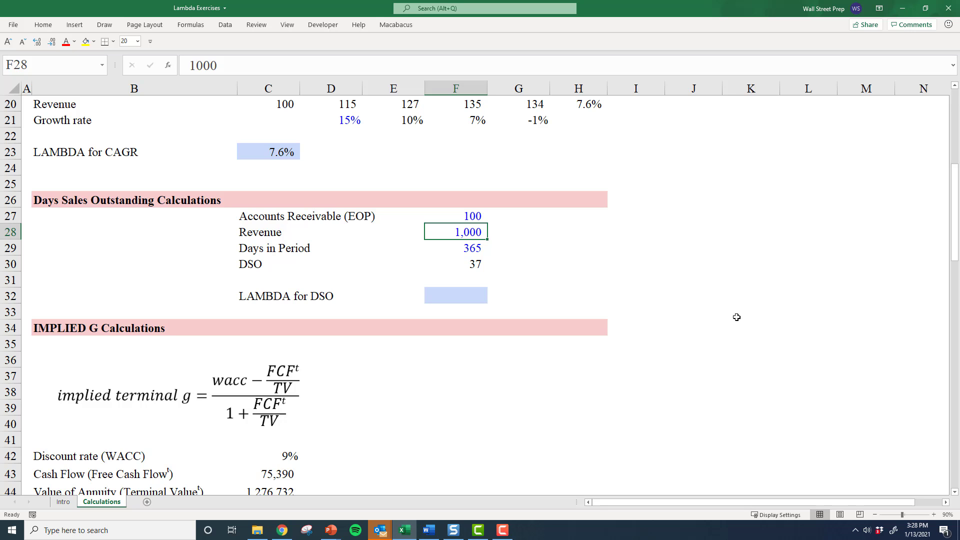
{"action": "key", "text": "Up"}
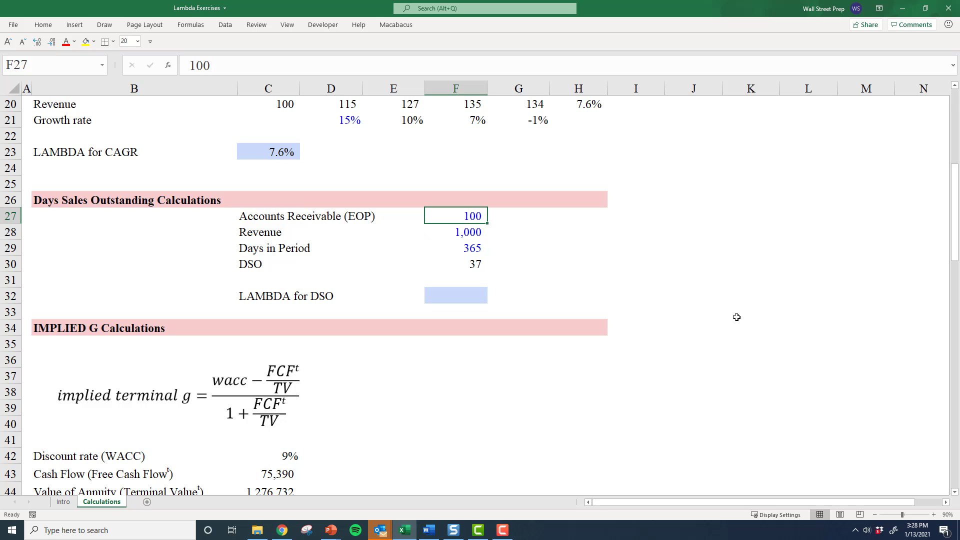
{"action": "key", "text": "Down"}
{"action": "key", "text": "Down"}
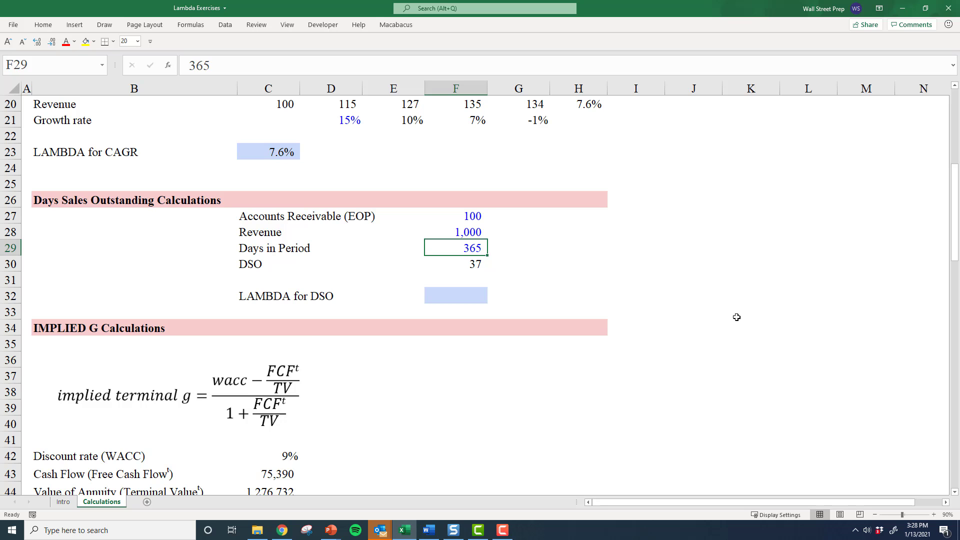
{"action": "key", "text": "Down"}
{"action": "key", "text": "F2"}
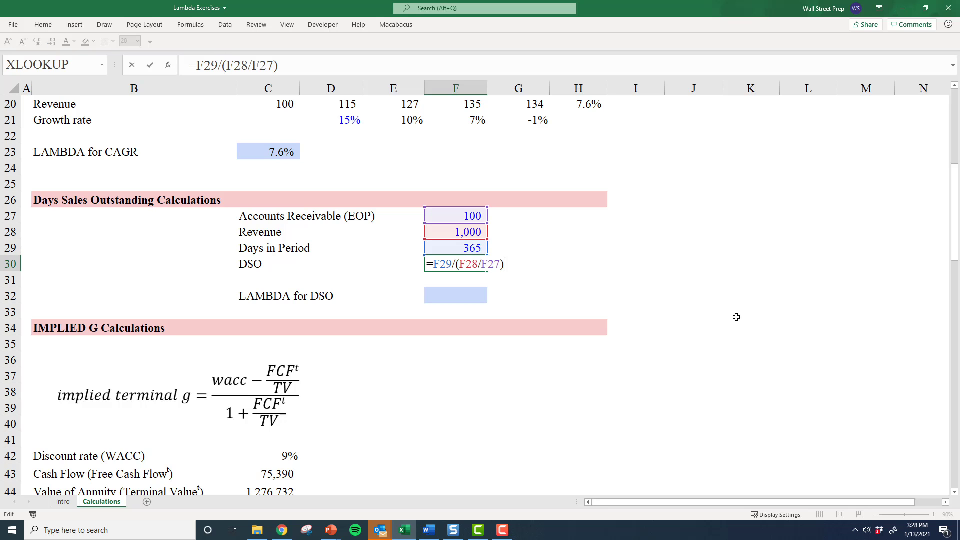
{"action": "key", "text": "Escape"}
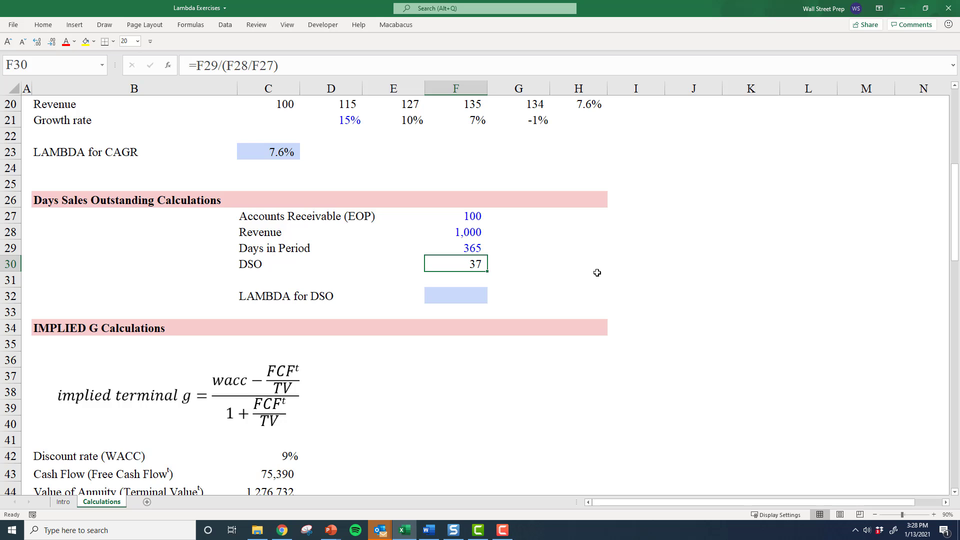
Show DSO in F30 to one decimal and test receivables of 200, then 1000 (DSO 365.0)
{"action": "key", "text": "alt+h"}
{"action": "key", "text": "0"}
{"action": "key", "text": "Up"}
{"action": "key", "text": "Up"}
{"action": "key", "text": "Up"}
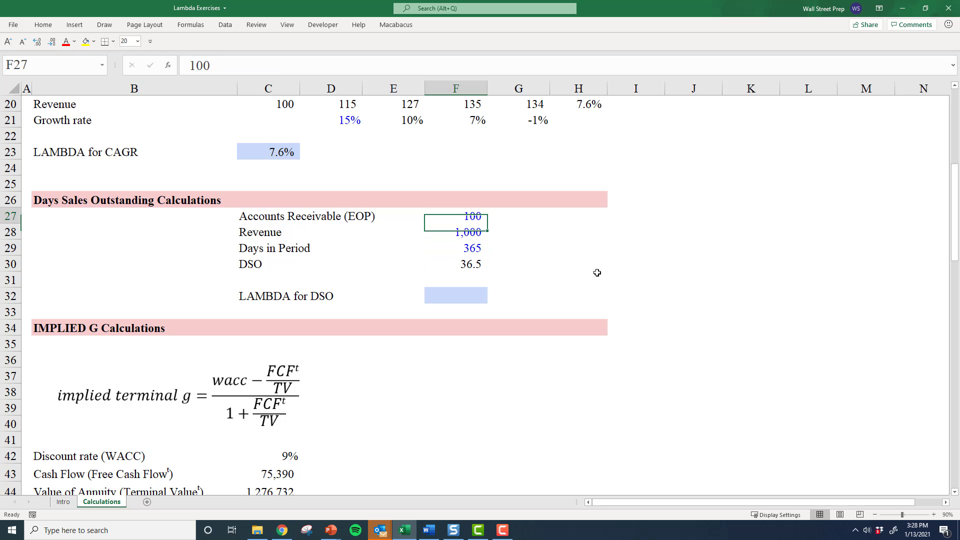
{"action": "type", "text": "200"}
{"action": "key", "text": "ctrl+Return"}
{"action": "key", "text": "Down"}
{"action": "key", "text": "Down"}
{"action": "key", "text": "Down"}
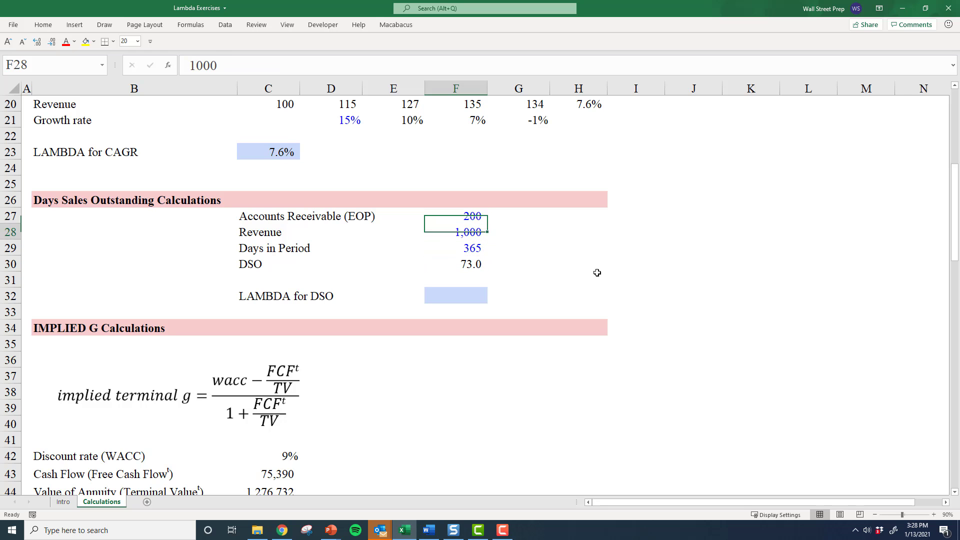
{"action": "key", "text": "Up"}
{"action": "key", "text": "Up"}
{"action": "key", "text": "Up"}
{"action": "type", "text": "1000"}
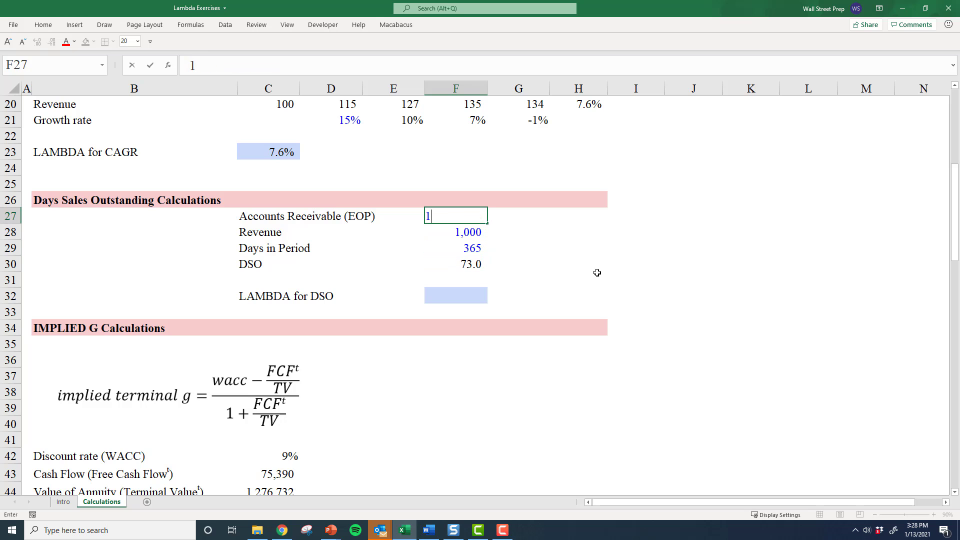
{"action": "key", "text": "ctrl+Return"}
{"action": "key", "text": "Down"}
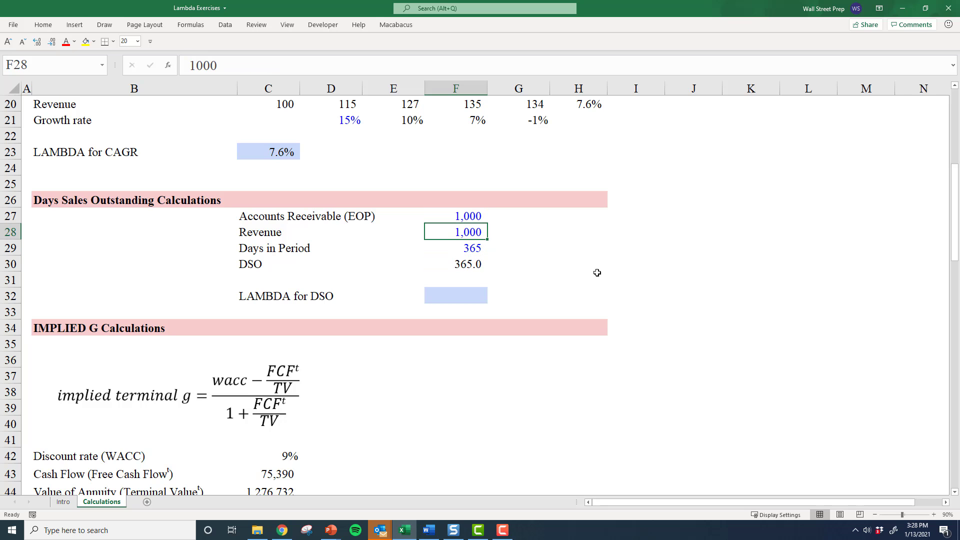
{"action": "key", "text": "Up"}
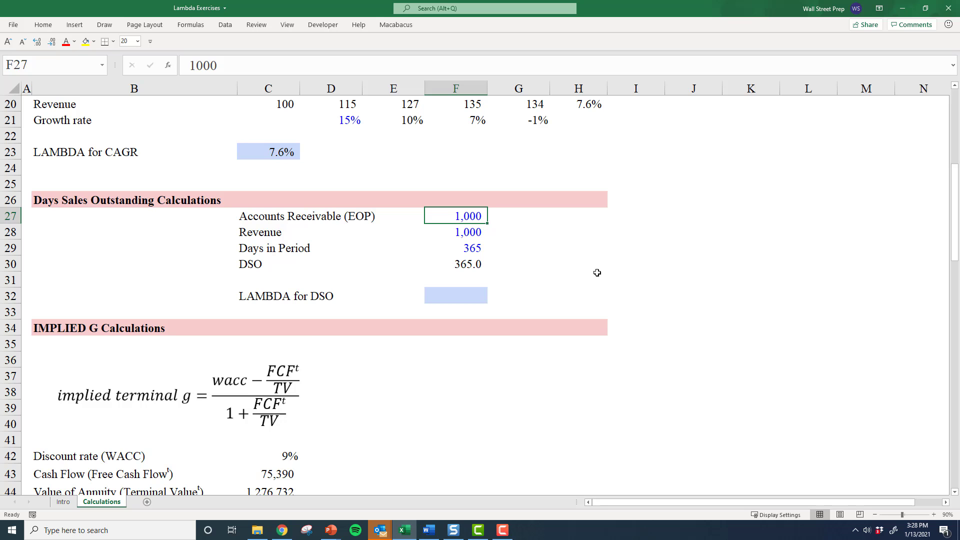
{"action": "key", "text": "Down"}
{"action": "key", "text": "Down"}
{"action": "key", "text": "Down"}
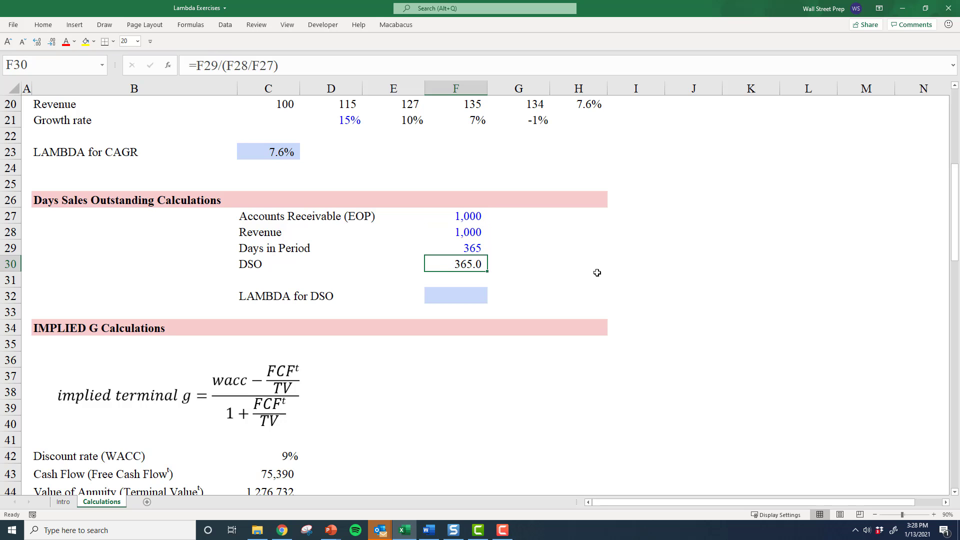
Restore Accounts Receivable to 100 and select the DSO formula text in F30
{"action": "key", "text": "Up"}
{"action": "key", "text": "Up"}
{"action": "key", "text": "Up"}
{"action": "type", "text": "100"}
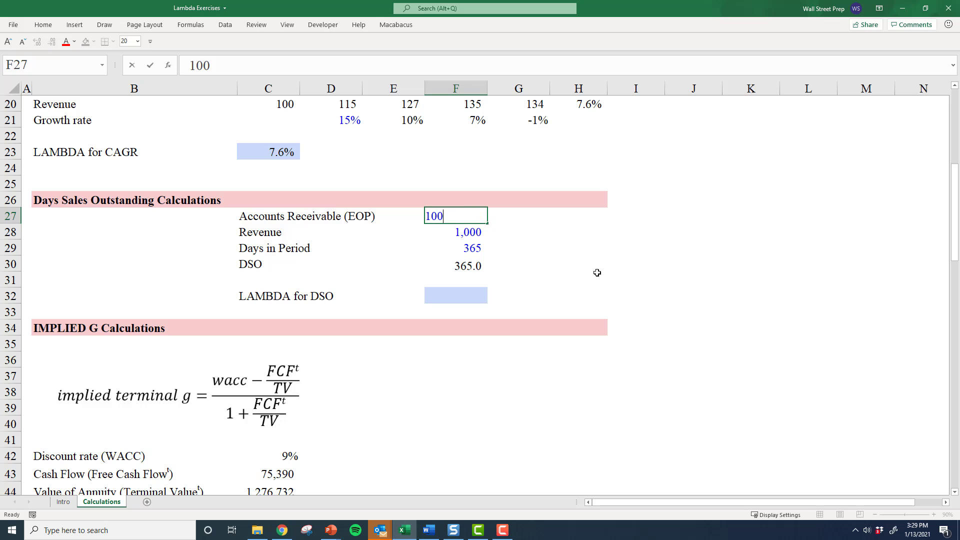
{"action": "key", "text": "Down"}
{"action": "key", "text": "Down"}
{"action": "key", "text": "Down"}
{"action": "key", "text": "Down"}
{"action": "key", "text": "Down"}
{"action": "key", "text": "Up"}
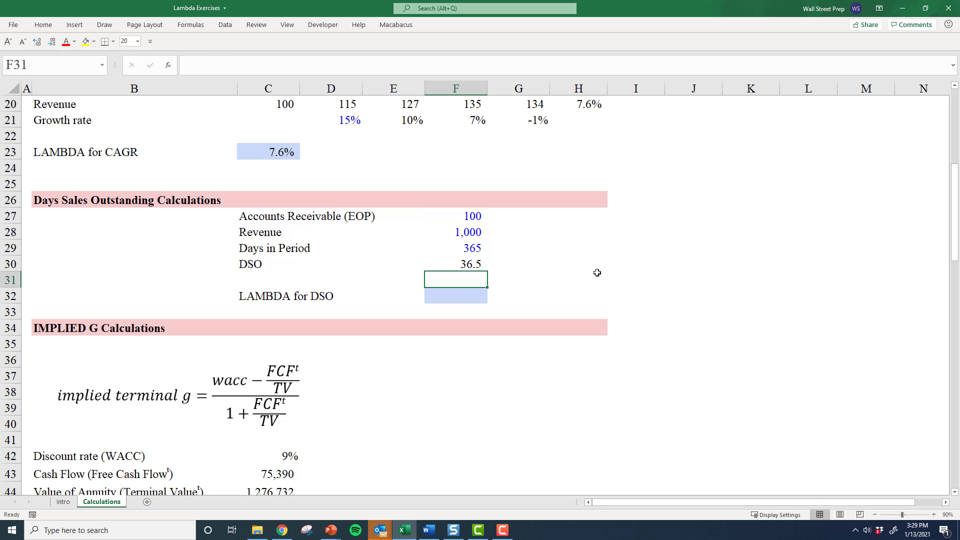
{"action": "key", "text": "Up"}
{"action": "key", "text": "F2"}
{"action": "key", "text": "shift+Left"}
{"action": "key", "text": "shift+Left"}
{"action": "key", "text": "shift+Left"}
{"action": "key", "text": "shift+Left"}
{"action": "key", "text": "shift+Left"}
{"action": "key", "text": "shift+Left"}
{"action": "key", "text": "shift+Left"}
{"action": "key", "text": "shift+Left"}
{"action": "key", "text": "shift+Left"}
{"action": "key", "text": "shift+Left"}
{"action": "key", "text": "shift+Left"}
{"action": "key", "text": "shift+Left"}
{"action": "key", "text": "shift+Left"}
{"action": "key", "text": "ctrl+c"}
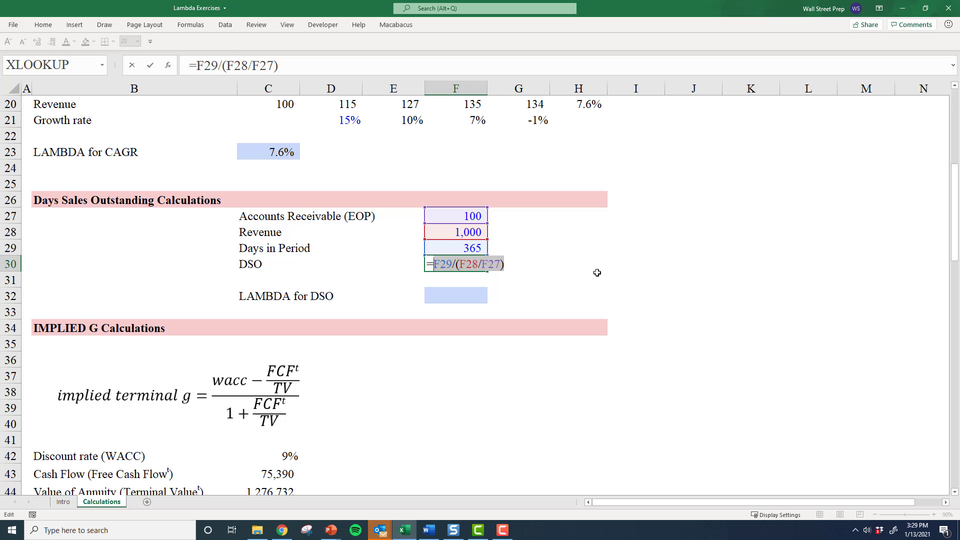
In F32, start =lambda(AR,Revenue,DaysinPeriod, and paste F29/(F28/F27) as its final argument
{"action": "key", "text": "Return"}
{"action": "key", "text": "Down"}
{"action": "type", "text": "="}
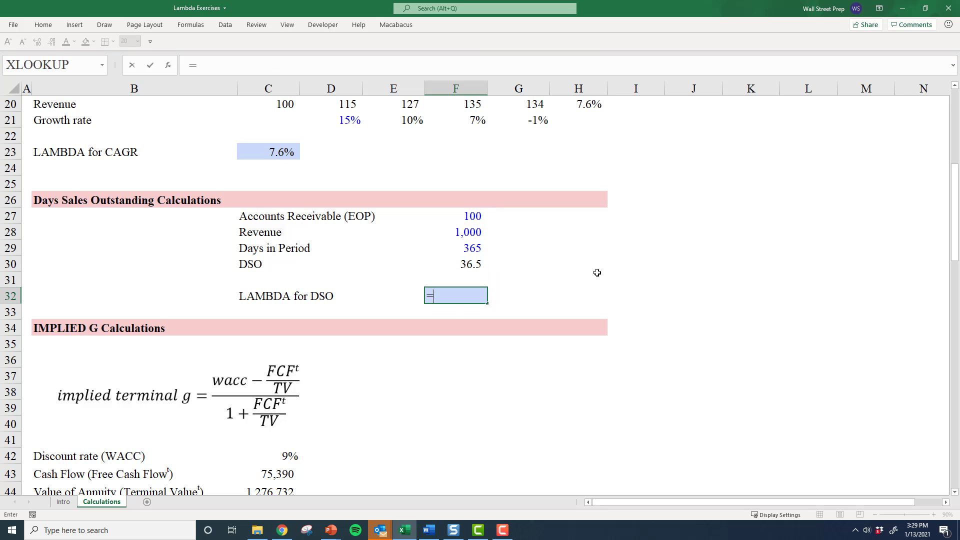
{"action": "type", "text": "lambda("}
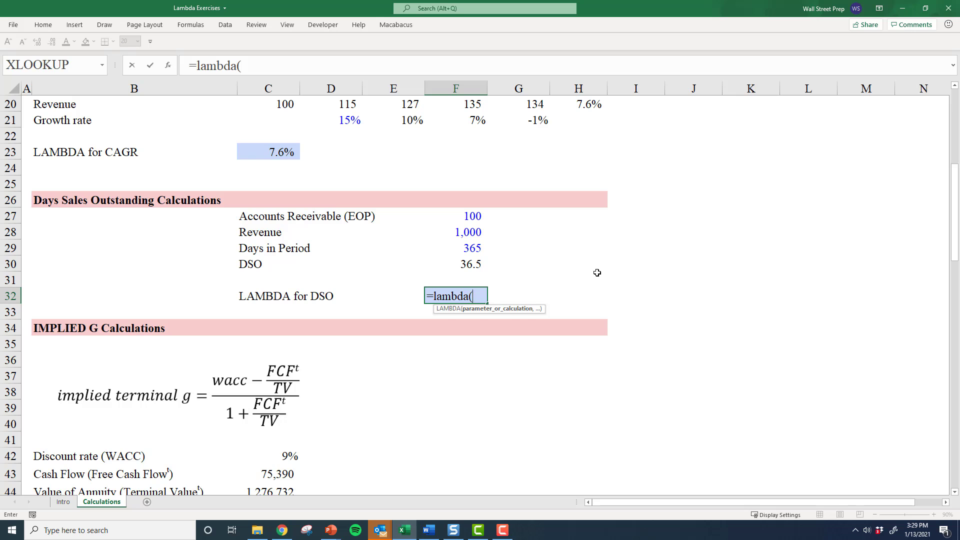
{"action": "type", "text": "AR"}
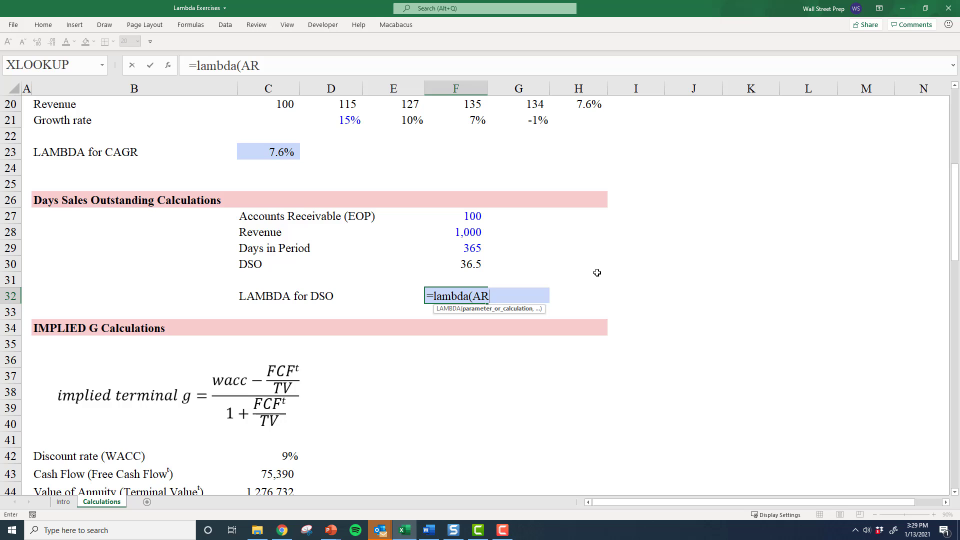
{"action": "type", "text": ",Revenue"}
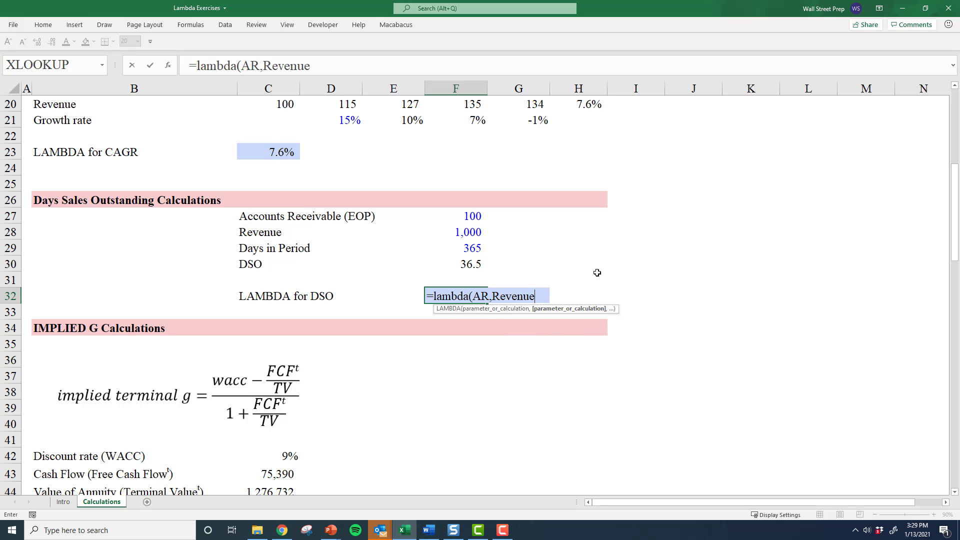
{"action": "type", "text": ","}
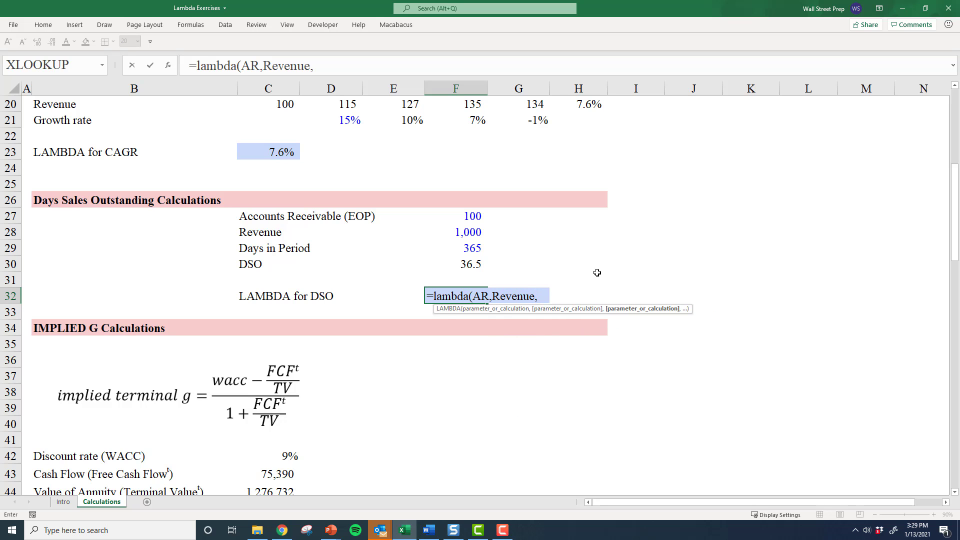
{"action": "type", "text": "Da"}
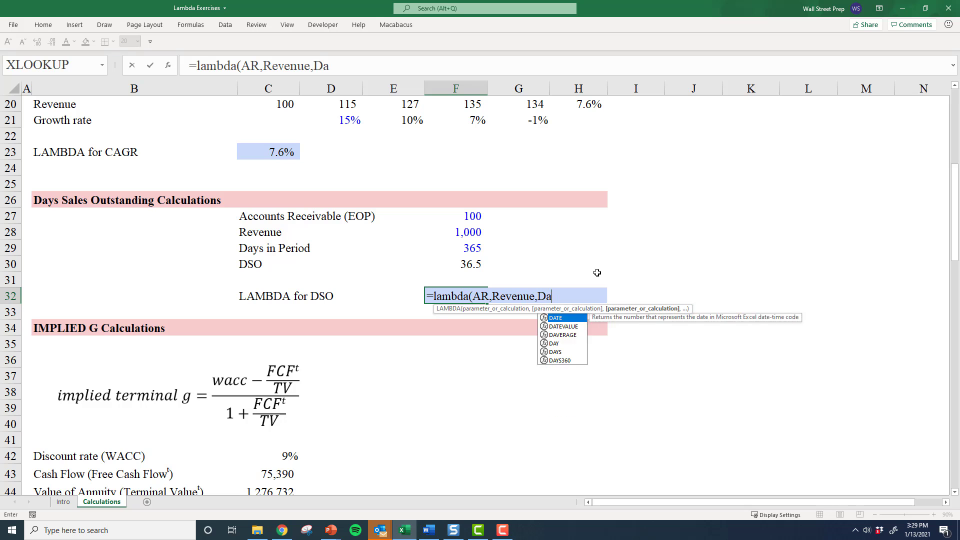
{"action": "type", "text": "ysinPeriod"}
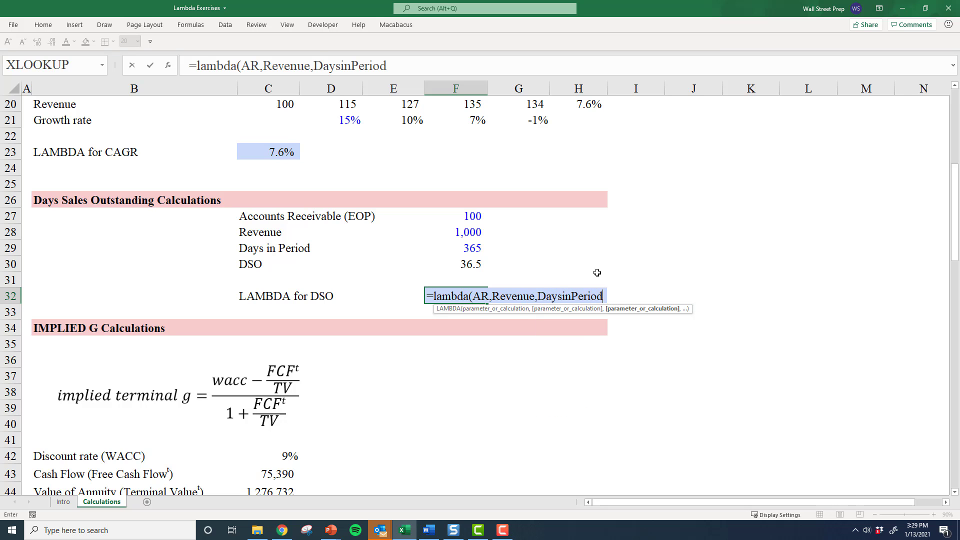
{"action": "type", "text": ","}
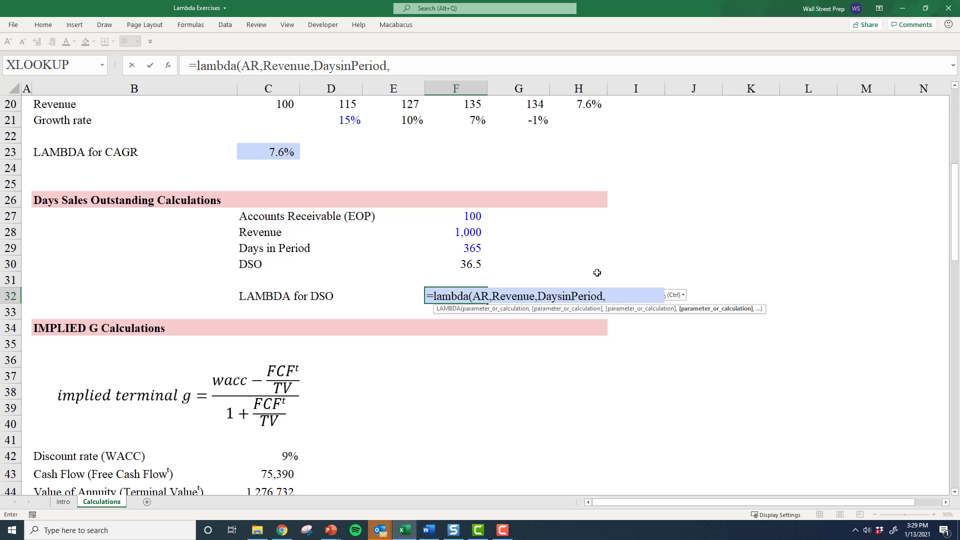
{"action": "key", "text": "ctrl+v"}
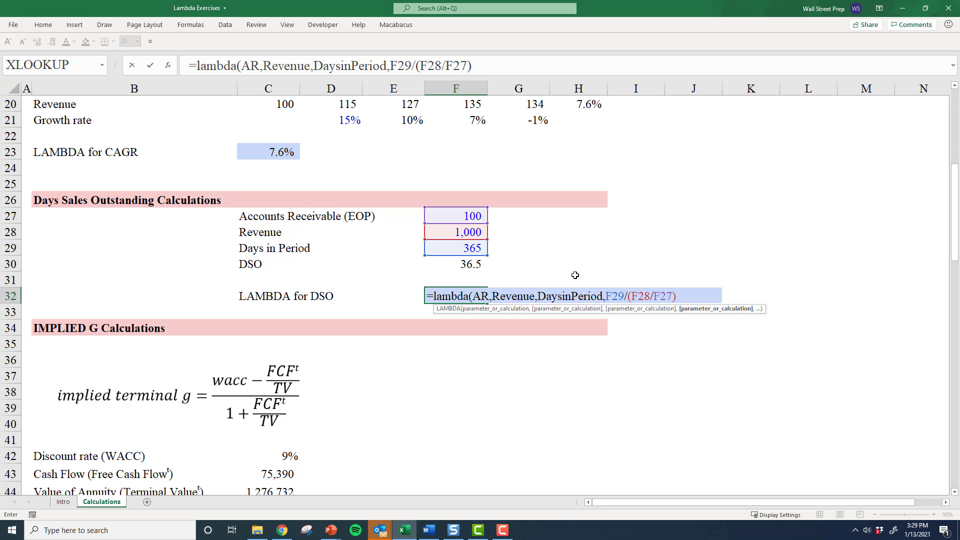
Replace F29 in the LAMBDA calculation with the DaysinPeriod parameter
{"action": "left_click", "coordinate": [626, 296]}
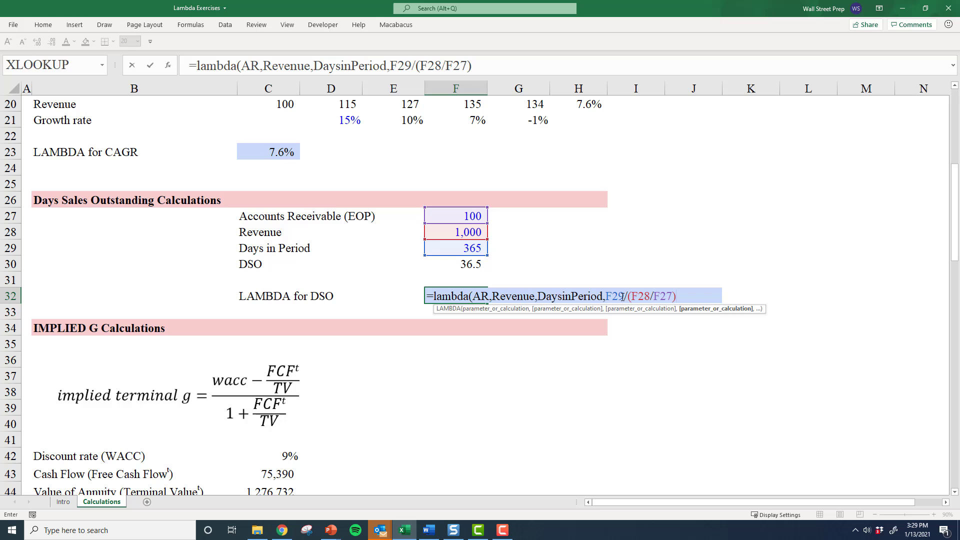
{"action": "left_click", "coordinate": [719, 310]}
{"action": "type", "text": "daysi"}
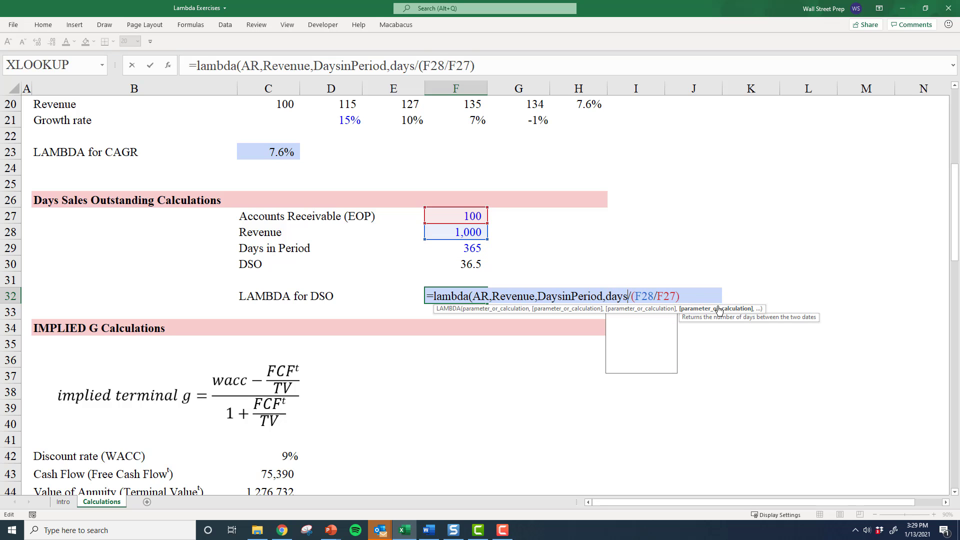
{"action": "key", "text": "BackSpace"}
{"action": "key", "text": "BackSpace"}
{"action": "key", "text": "BackSpace"}
{"action": "key", "text": "BackSpace"}
{"action": "key", "text": "BackSpace"}
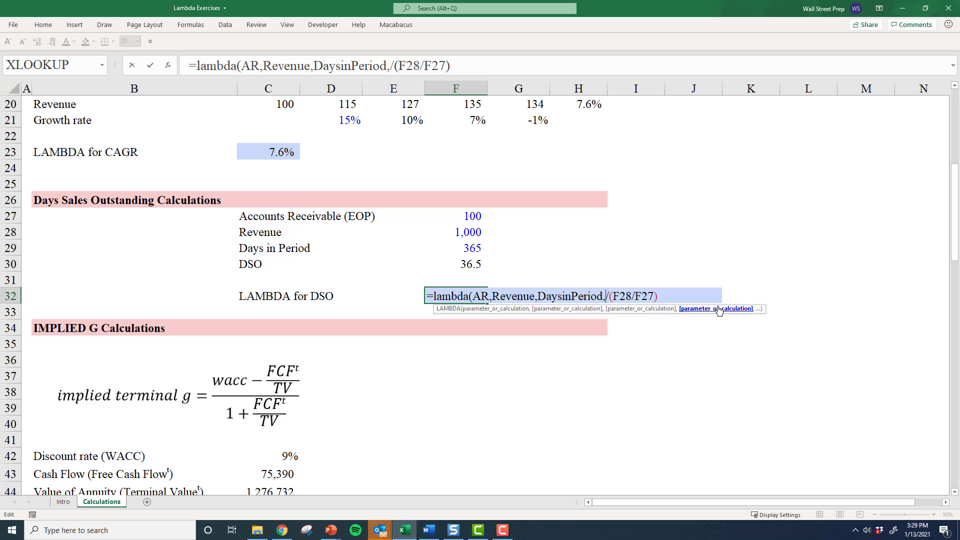
{"action": "type", "text": "DaysinPeriod"}
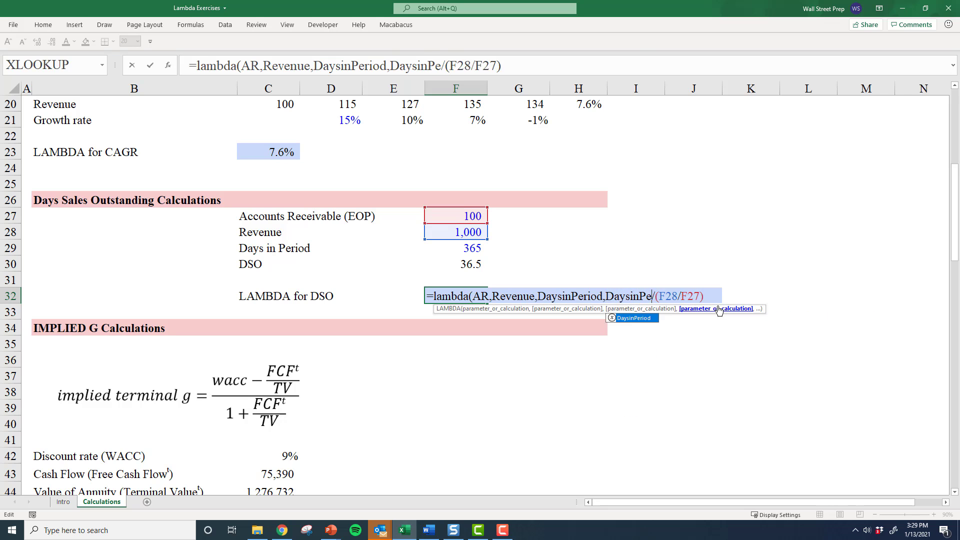
Replace F28 with Revenue and F27 with AR, then add an opening parenthesis at the end
{"action": "left_click", "coordinate": [697, 296]}
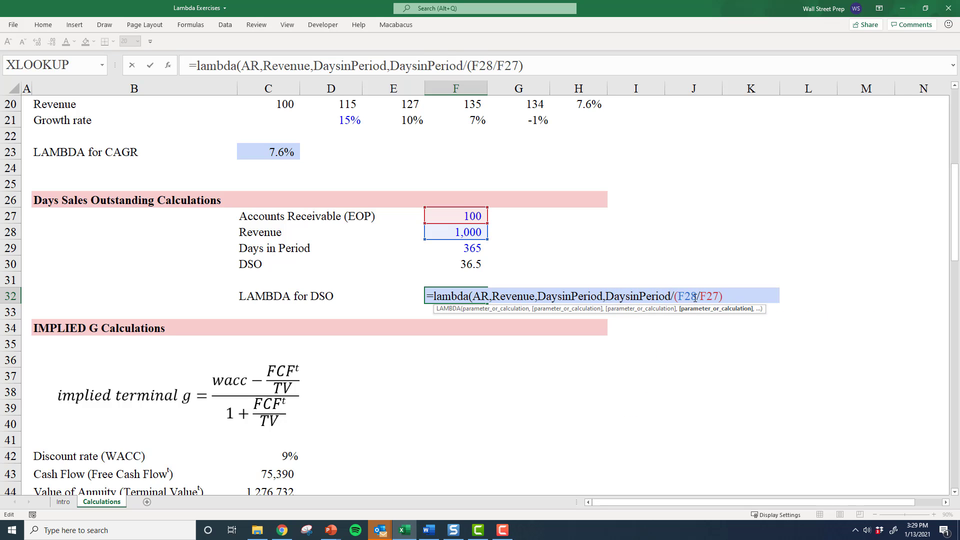
{"action": "key", "text": "shift+Left"}
{"action": "key", "text": "shift+Left"}
{"action": "key", "text": "shift+Left"}
{"action": "type", "text": "Revenue"}
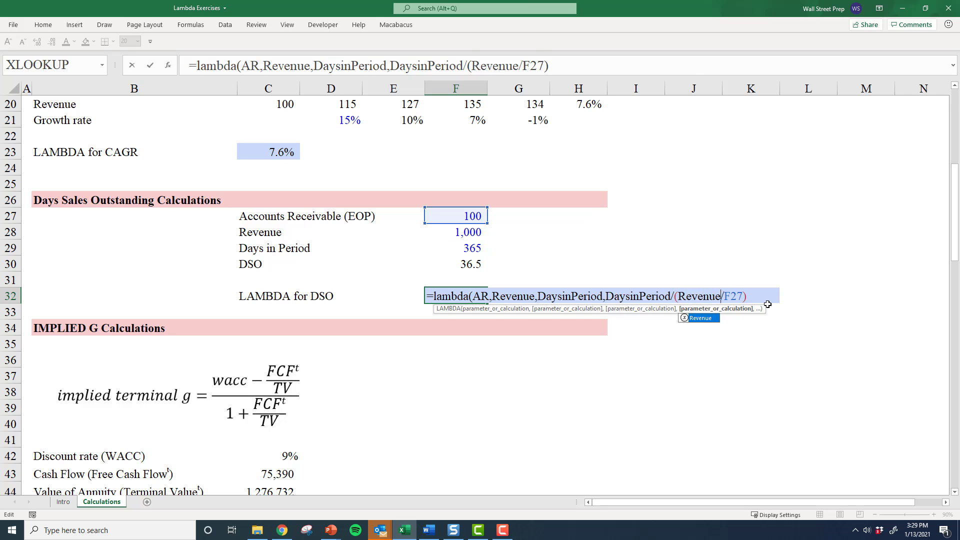
{"action": "left_click", "coordinate": [738, 296]}
{"action": "key", "text": "shift+Left"}
{"action": "key", "text": "shift+Left"}
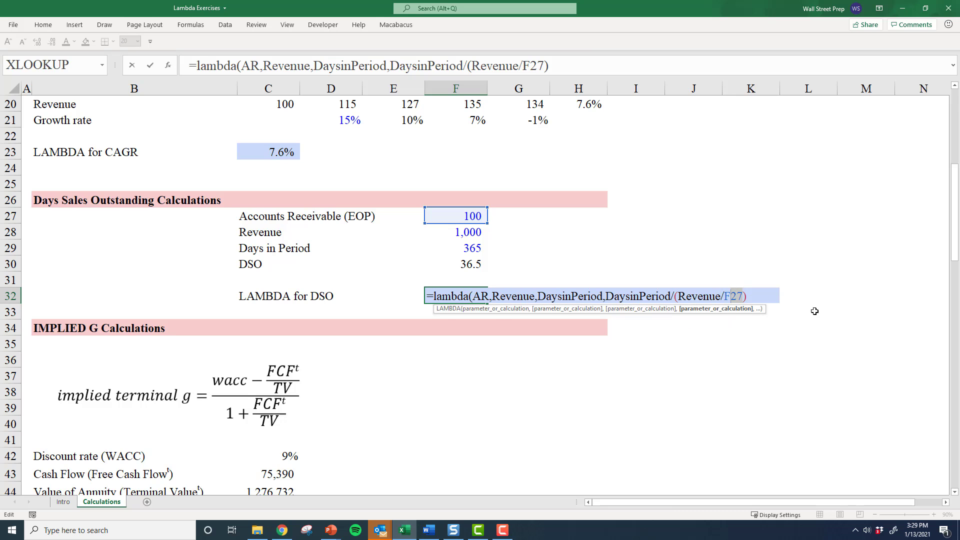
{"action": "key", "text": "shift+Left"}
{"action": "type", "text": "AR"}
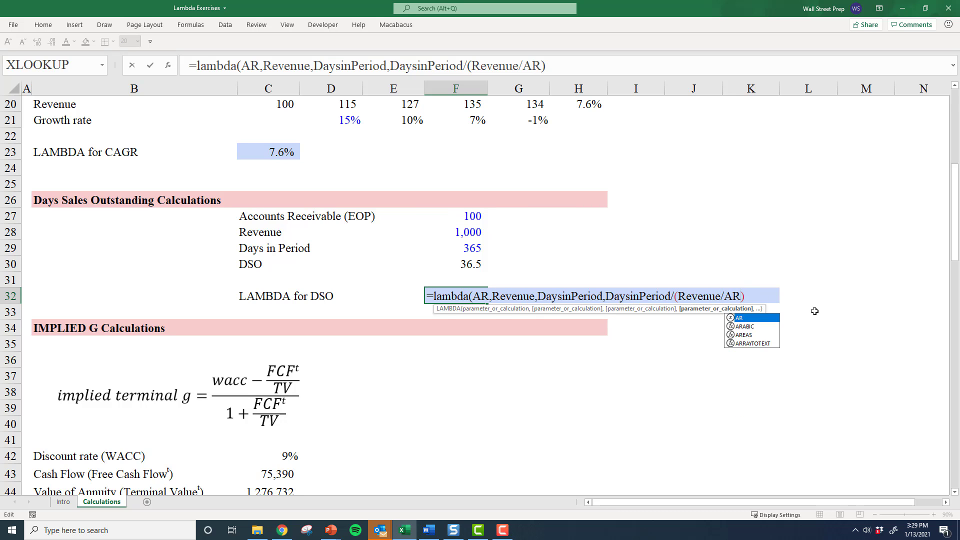
{"action": "key", "text": "Right"}
{"action": "type", "text": "("}
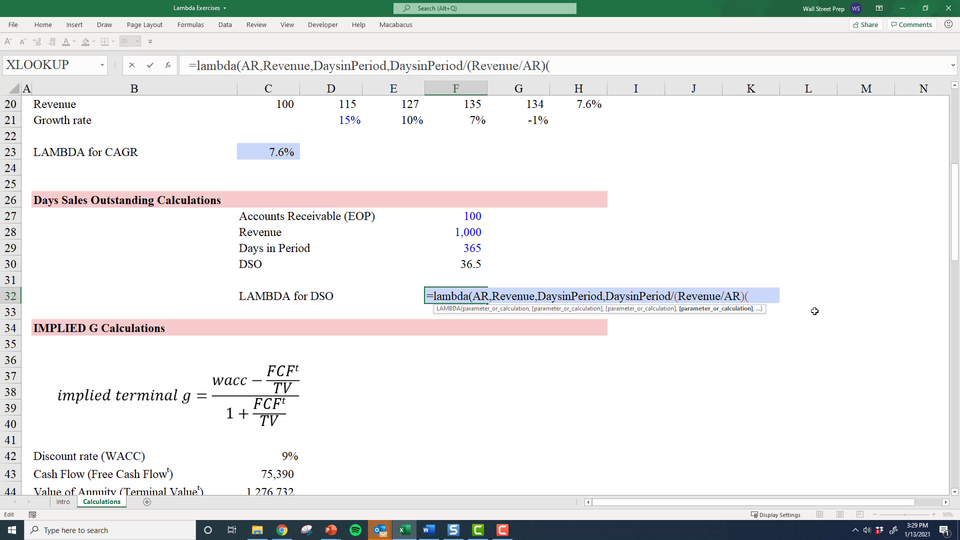
Supply F27, F28 and F29 as the LAMBDA's call arguments and enter the formula
{"action": "left_click", "coordinate": [466, 217]}
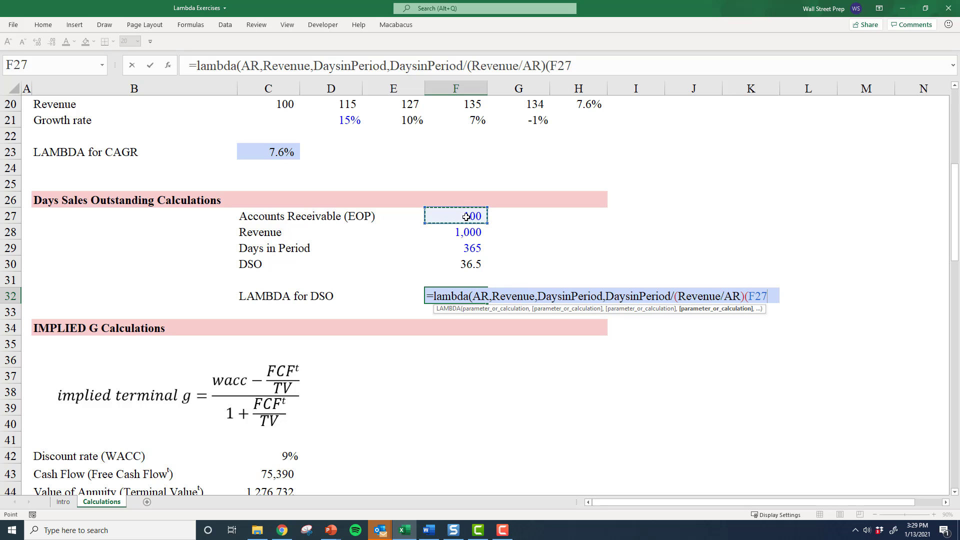
{"action": "type", "text": ","}
{"action": "left_click", "coordinate": [468, 232]}
{"action": "type", "text": ","}
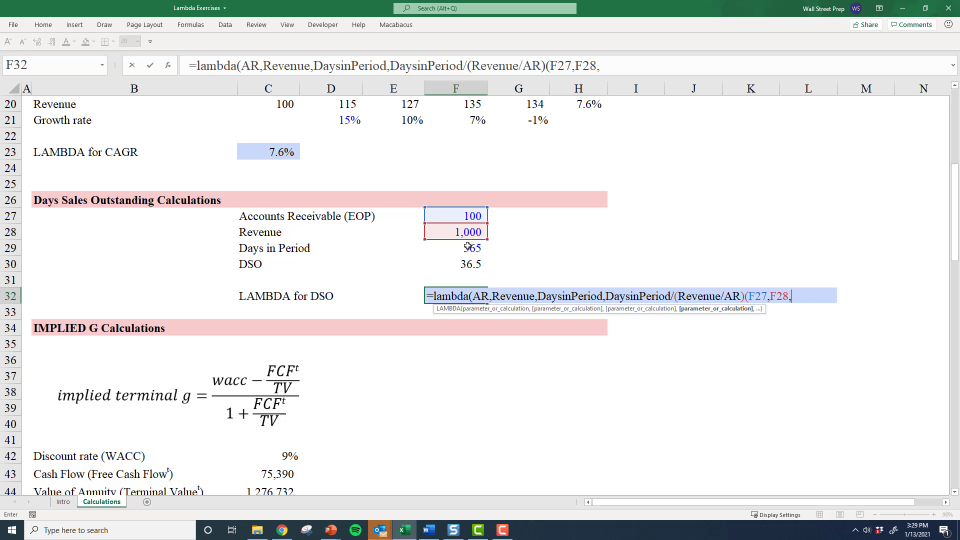
{"action": "left_click", "coordinate": [468, 247]}
{"action": "type", "text": ")"}
{"action": "key", "text": "Return"}
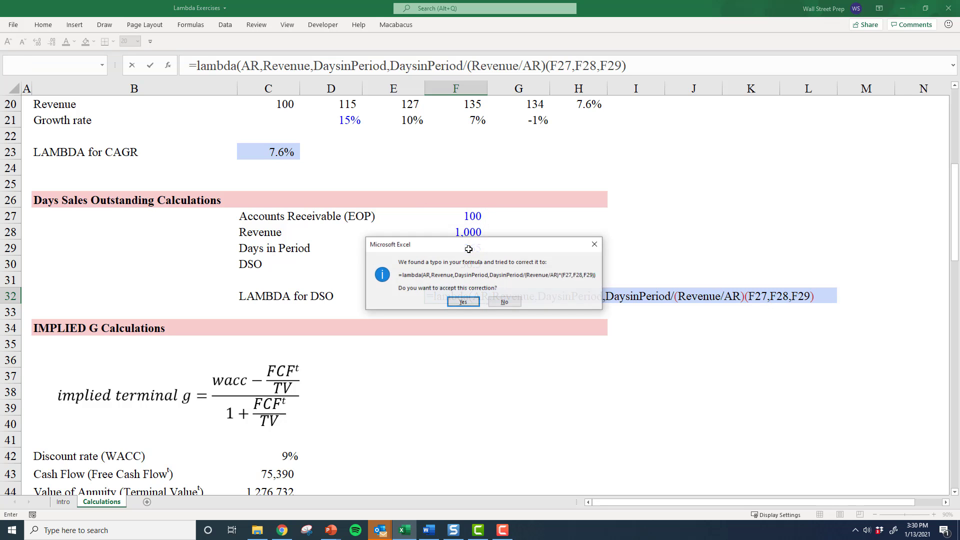
Decline the typo correction, fix the closing bracket and commit the LAMBDA, returning 36.5
{"action": "key", "text": "n"}
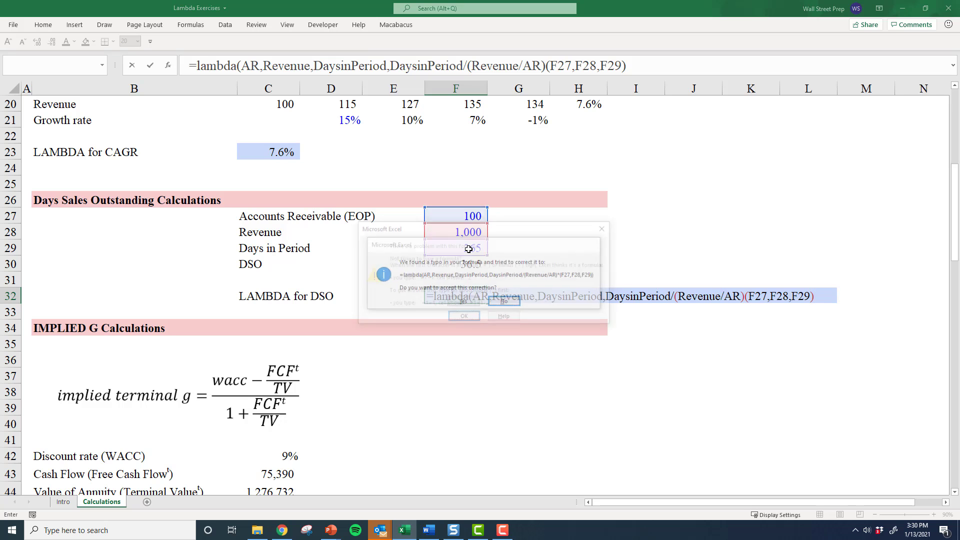
{"action": "key", "text": "Return"}
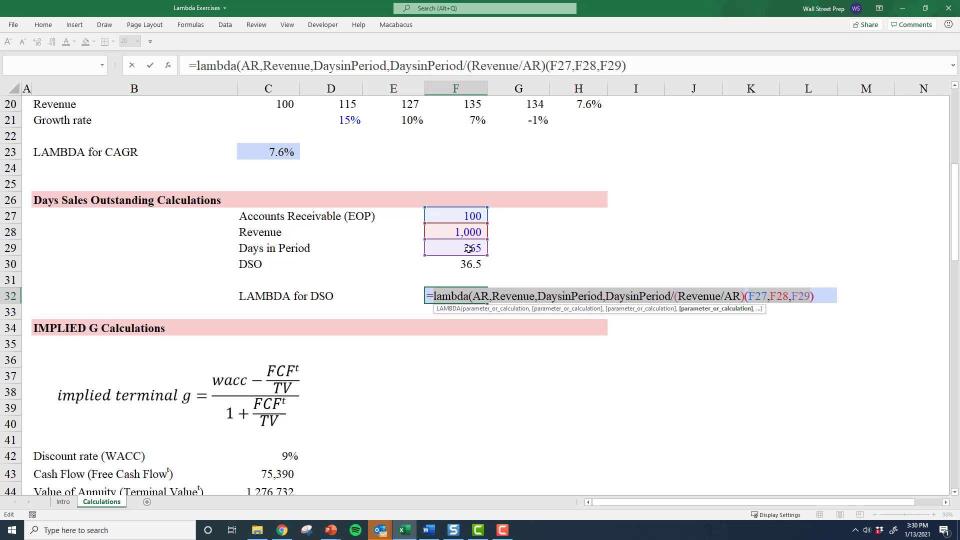
{"action": "type", "text": ")"}
{"action": "key", "text": "BackSpace"}
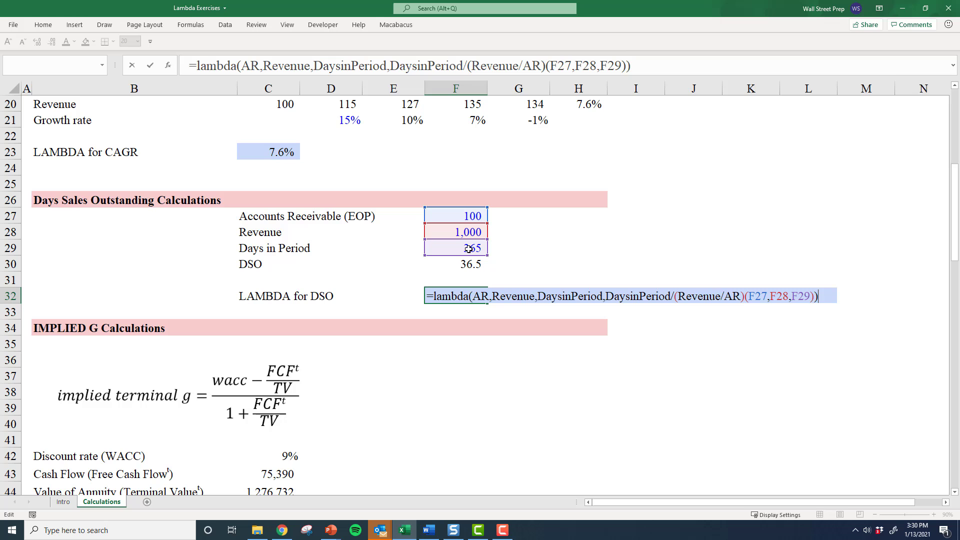
{"action": "key", "text": "Left"}
{"action": "key", "text": "Left"}
{"action": "key", "text": "Left"}
{"action": "key", "text": "Left"}
{"action": "key", "text": "Left"}
{"action": "key", "text": "Left"}
{"action": "key", "text": "Left"}
{"action": "key", "text": "Left"}
{"action": "key", "text": "Left"}
{"action": "key", "text": "Left"}
{"action": "key", "text": "Left"}
{"action": "key", "text": "Left"}
{"action": "key", "text": "Left"}
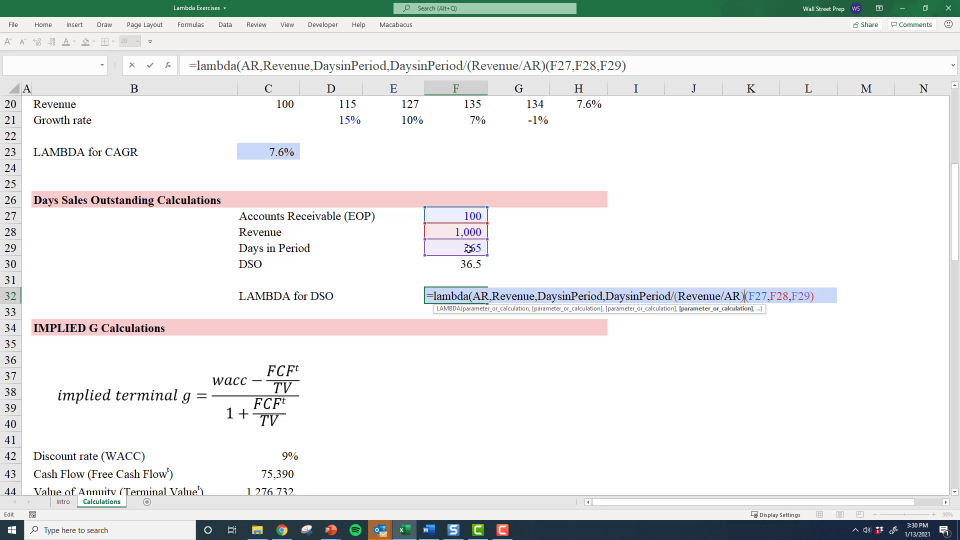
{"action": "type", "text": ")"}
{"action": "key", "text": "Return"}
{"action": "key", "text": "F2"}
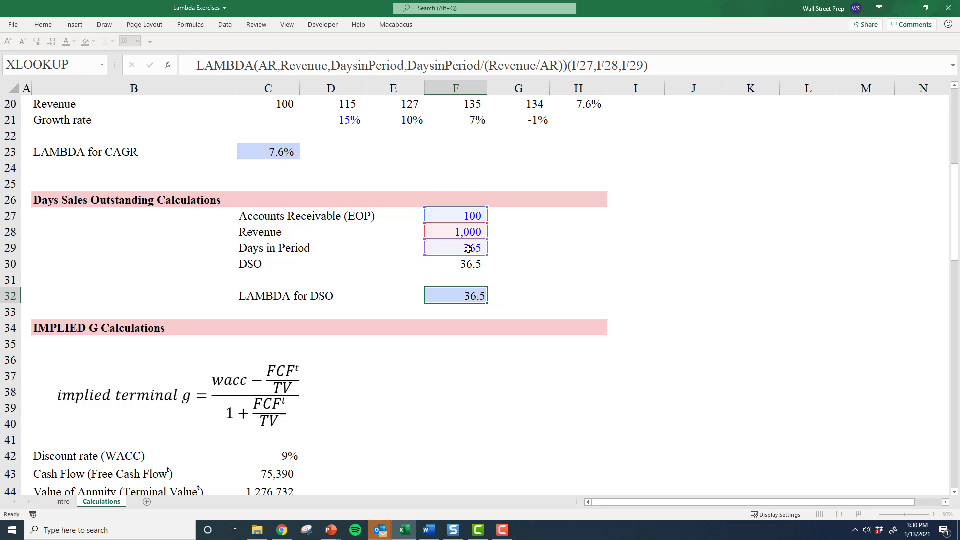
Select the LAMBDA(...) definition part of F32's formula, then leave the cell unchanged
{"action": "key", "text": "Escape"}
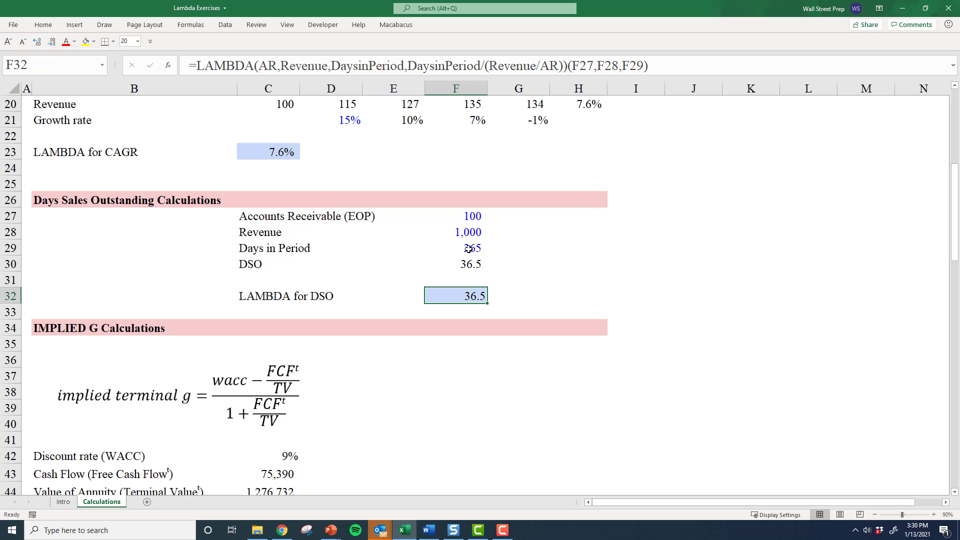
{"action": "key", "text": "F2"}
{"action": "key", "text": "Left"}
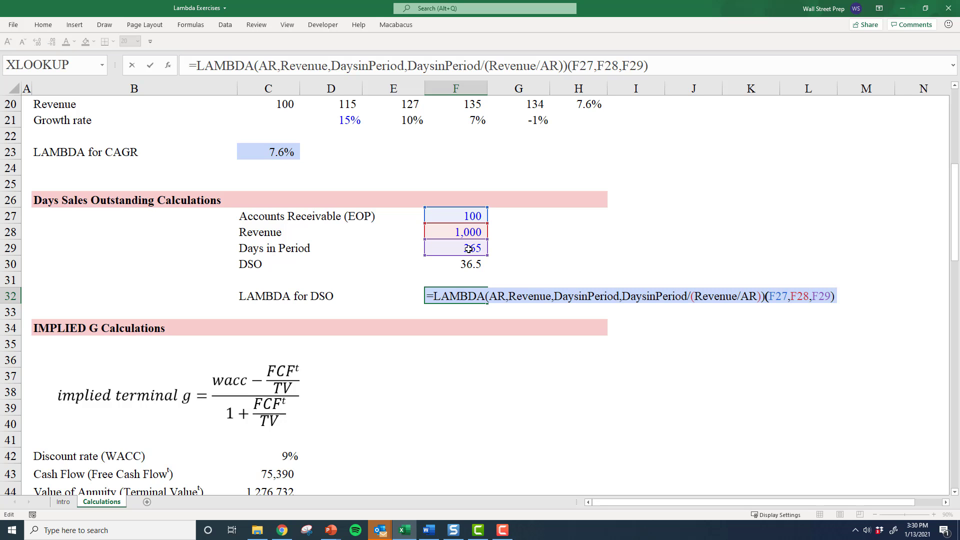
{"action": "key", "text": "ctrl+shift+Left"}
{"action": "key", "text": "ctrl+shift+Left"}
{"action": "key", "text": "ctrl+shift+Left"}
{"action": "key", "text": "ctrl+shift+Left"}
{"action": "key", "text": "ctrl+shift+Left"}
{"action": "key", "text": "ctrl+shift+Left"}
{"action": "key", "text": "ctrl+shift+Left"}
{"action": "key", "text": "ctrl+shift+Left"}
{"action": "key", "text": "ctrl+shift+Left"}
{"action": "key", "text": "ctrl+shift+Left"}
{"action": "key", "text": "ctrl+shift+Left"}
{"action": "key", "text": "ctrl+shift+Left"}
{"action": "key", "text": "ctrl+c"}
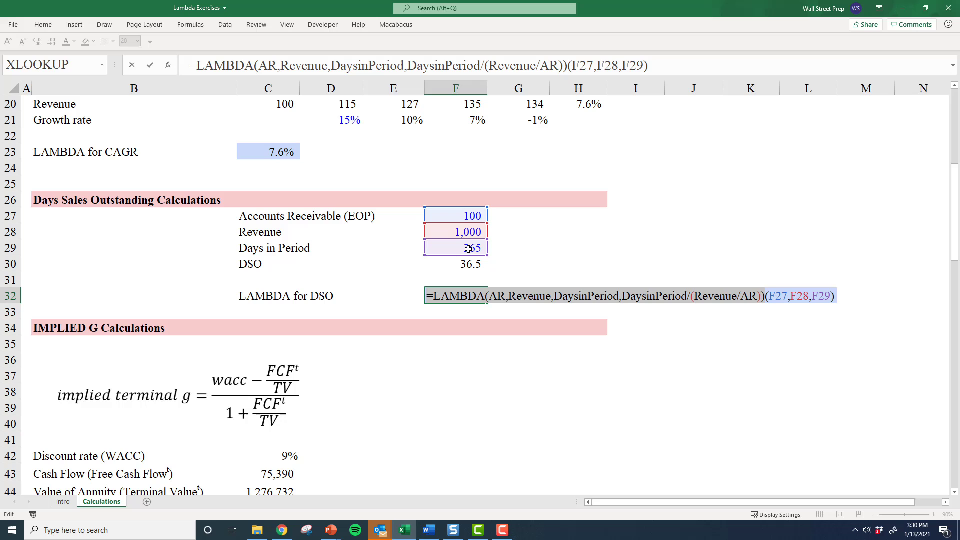
{"action": "key", "text": "Escape"}
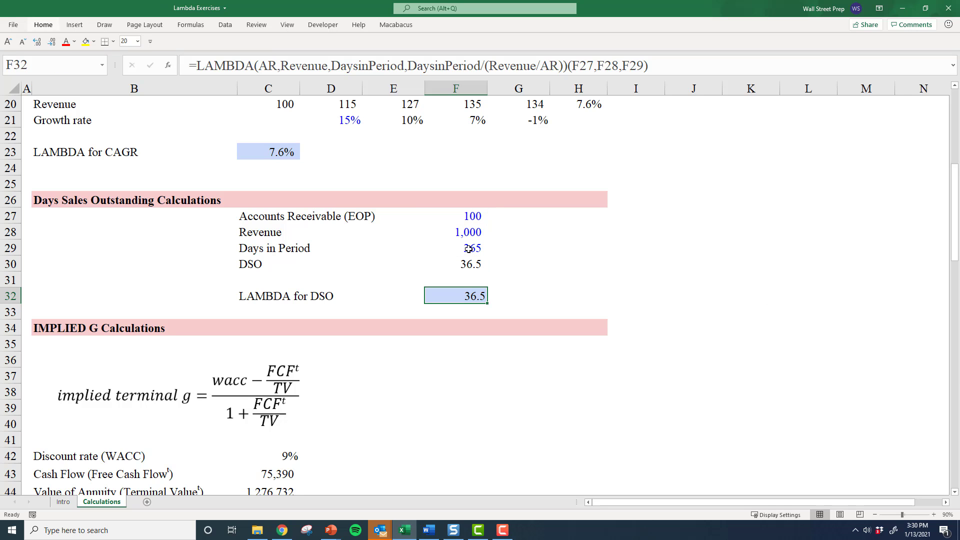
Define a new name DSO referring to the LAMBDA, commented with AR, Revenue and DaysinPeriod meanings
{"action": "key", "text": "ctrl+F3"}
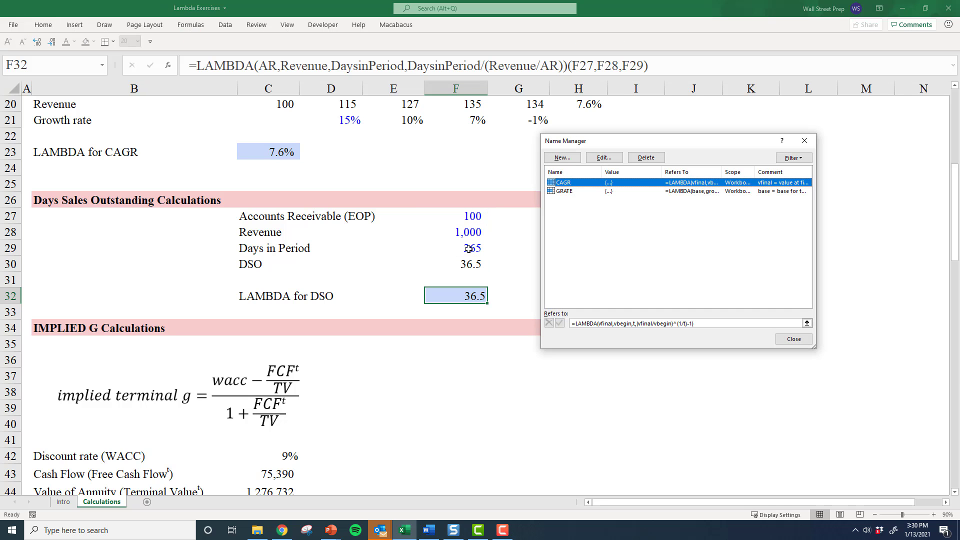
{"action": "key", "text": "alt+n"}
{"action": "type", "text": "DSO"}
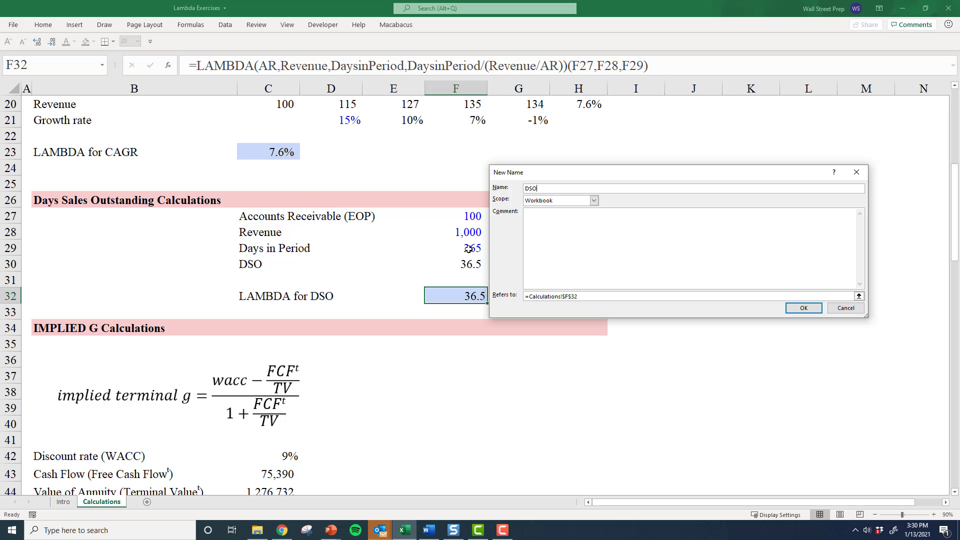
{"action": "key", "text": "Tab"}
{"action": "key", "text": "Tab"}
{"action": "key", "text": "Tab"}
{"action": "key", "text": "ctrl+v"}
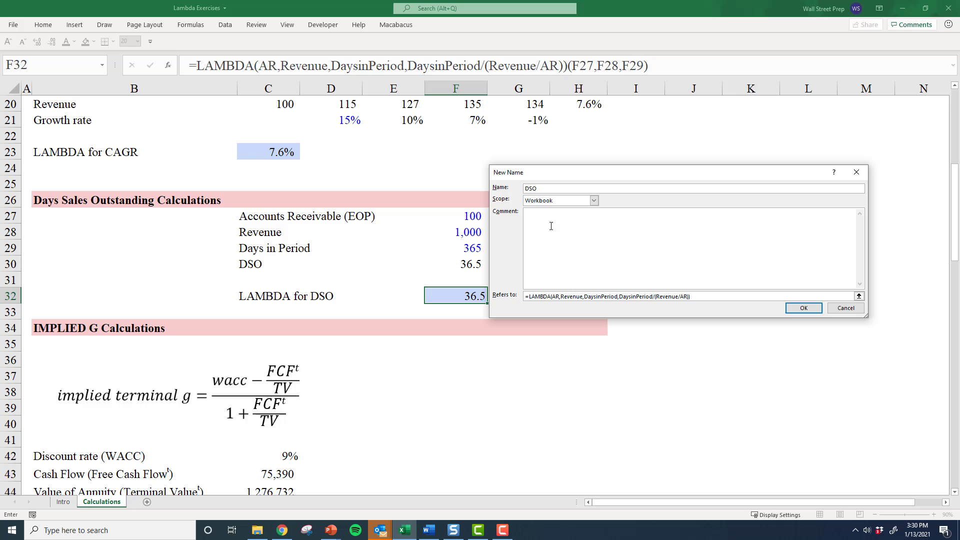
{"action": "left_click", "coordinate": [601, 229]}
{"action": "type", "text": "AR = End of period AR | Revenue = Revenue during period | Days"}
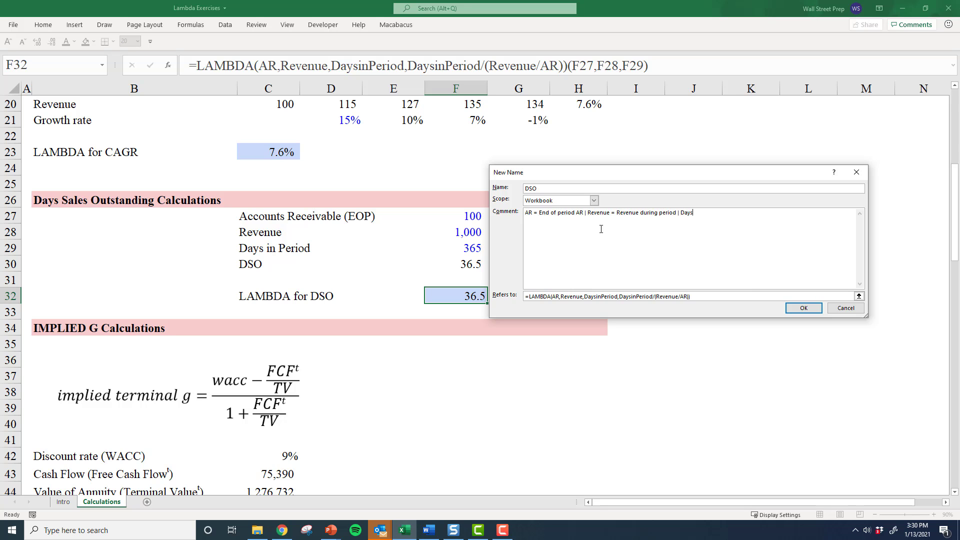
{"action": "type", "text": "inPeriod = Days in the Period"}
{"action": "left_click", "coordinate": [803, 309]}
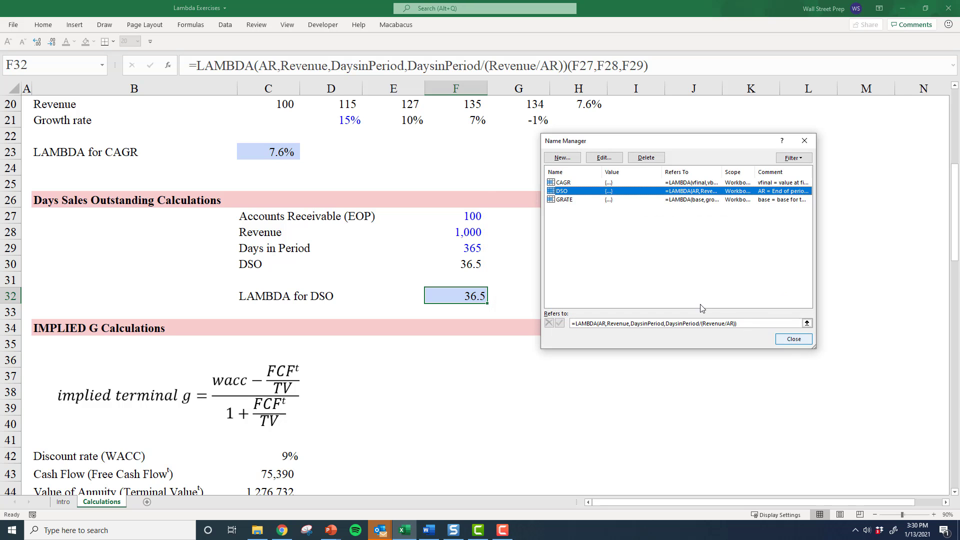
Close Name Manager and start =DSO( in I30 with F27 as the first argument
{"action": "left_click", "coordinate": [787, 338]}
{"action": "left_click", "coordinate": [622, 262]}
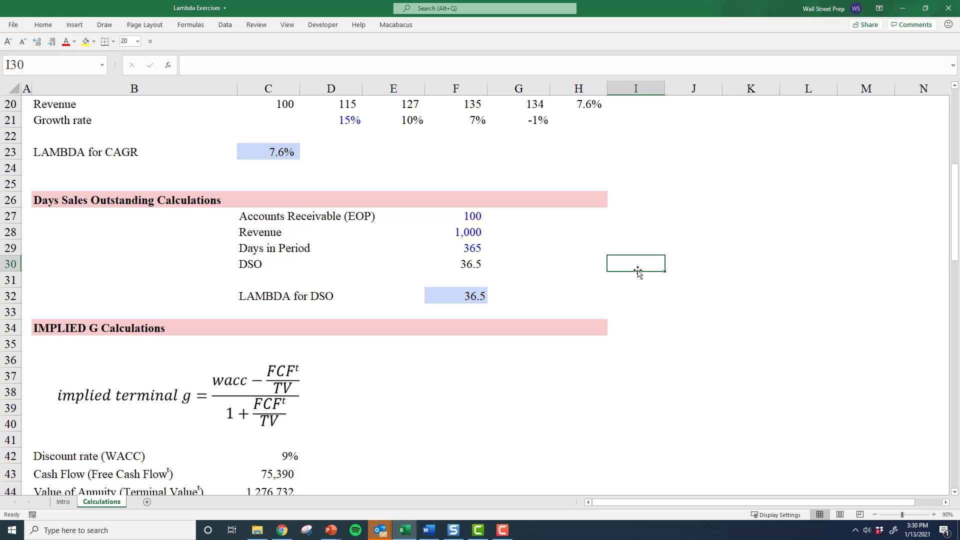
{"action": "type", "text": "=DSO"}
{"action": "key", "text": "Escape"}
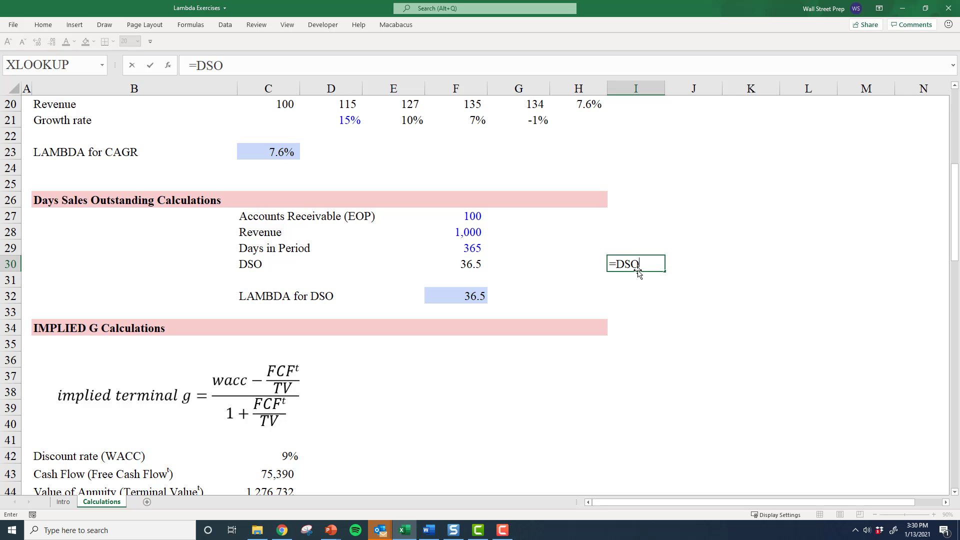
{"action": "type", "text": "("}
{"action": "key", "text": "Up"}
{"action": "key", "text": "Up"}
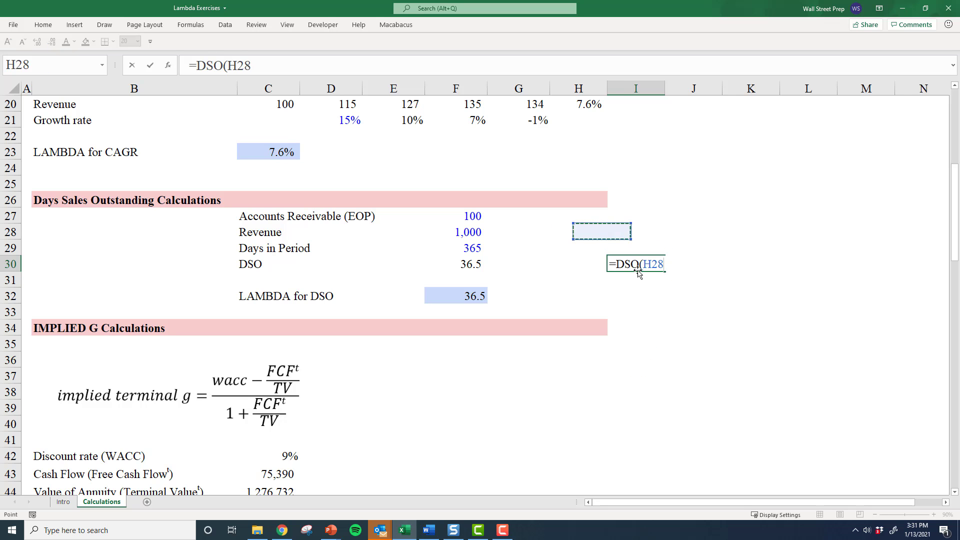
{"action": "key", "text": "Left"}
{"action": "key", "text": "Left"}
{"action": "key", "text": "Left"}
{"action": "key", "text": "Up"}
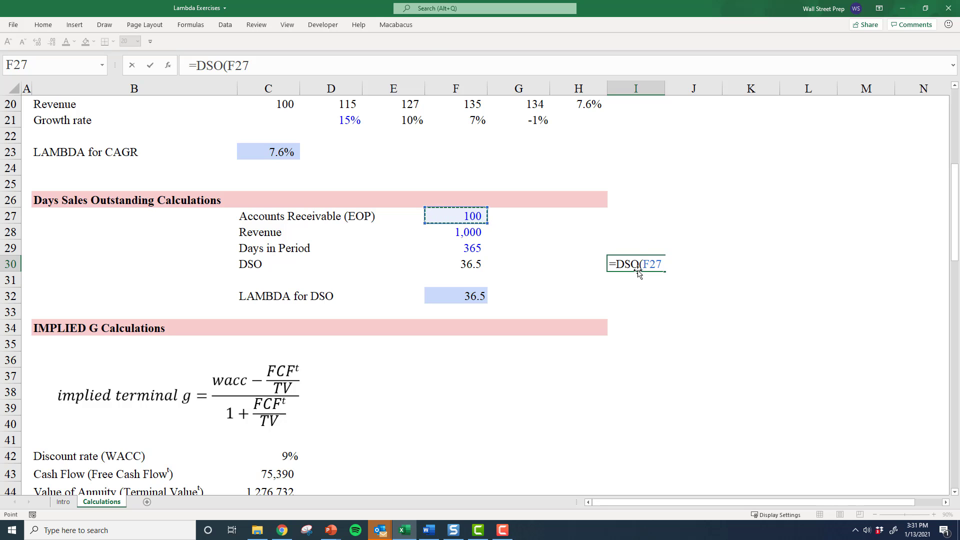
Add F28 and F29 as the remaining arguments, close the call and commit =DSO(F27,F28,F29)
{"action": "type", "text": ","}
{"action": "key", "text": "Left"}
{"action": "key", "text": "Up"}
{"action": "key", "text": "Left"}
{"action": "key", "text": "Left"}
{"action": "key", "text": "Up"}
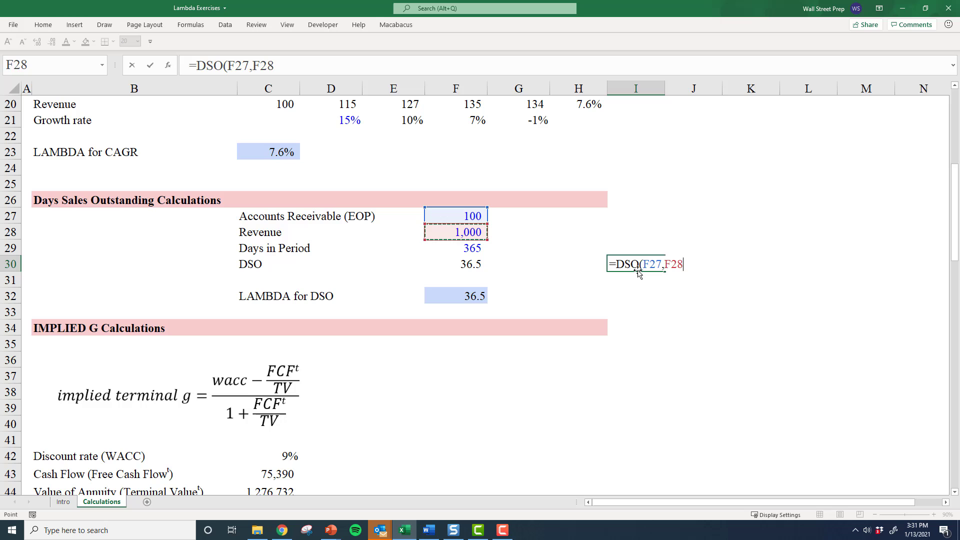
{"action": "type", "text": ","}
{"action": "key", "text": "Left"}
{"action": "key", "text": "Left"}
{"action": "key", "text": "Left"}
{"action": "key", "text": "Up"}
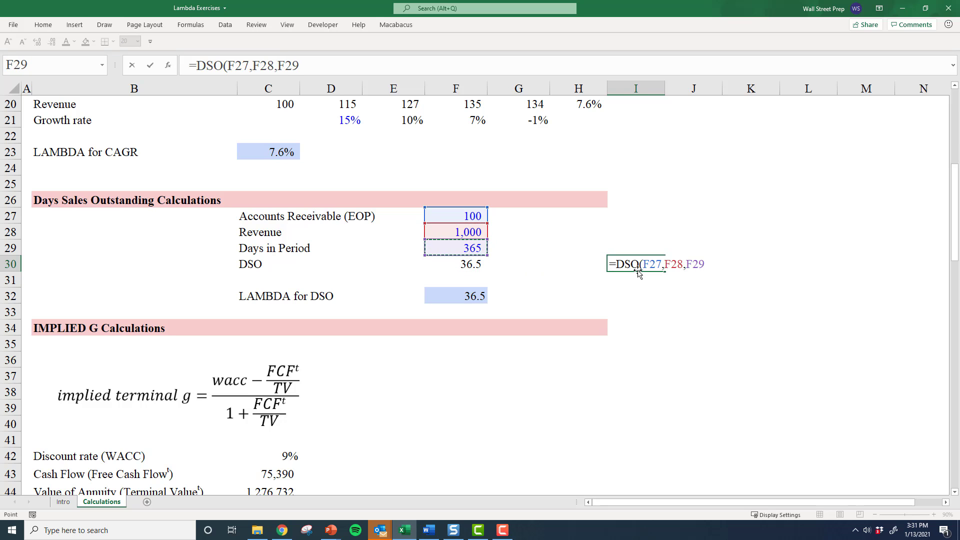
{"action": "type", "text": ")"}
{"action": "key", "text": "ctrl+Return"}
{"action": "key", "text": "F2"}
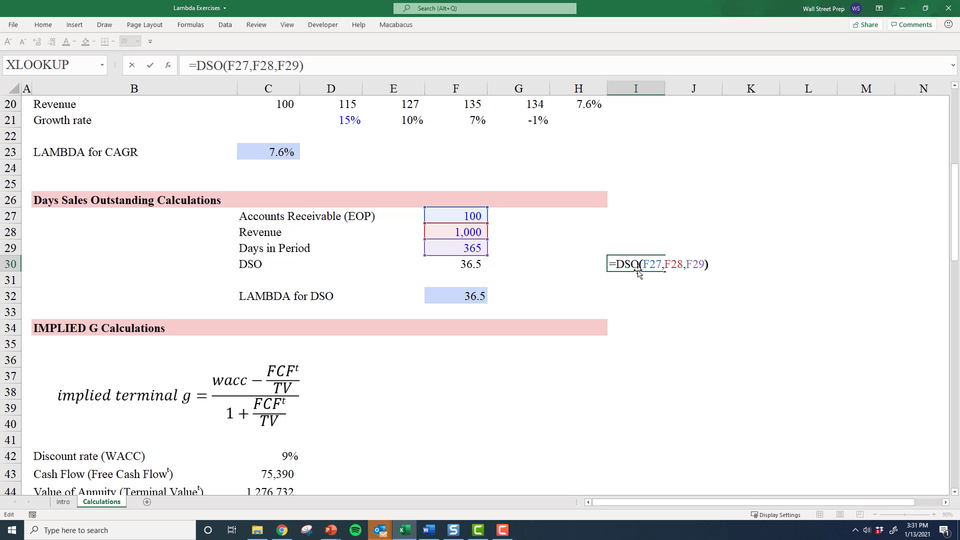
Enter =DSO(F28,F29,F27) in I30 and review the wrong-order result of 273.9726
{"action": "key", "text": "Escape"}
{"action": "type", "text": "=dso("}
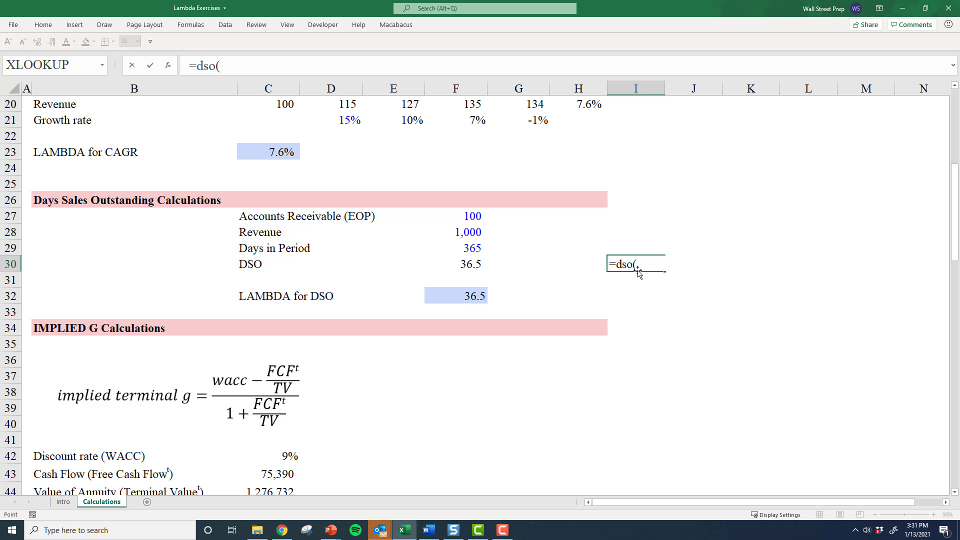
{"action": "key", "text": "Up"}
{"action": "key", "text": "Left"}
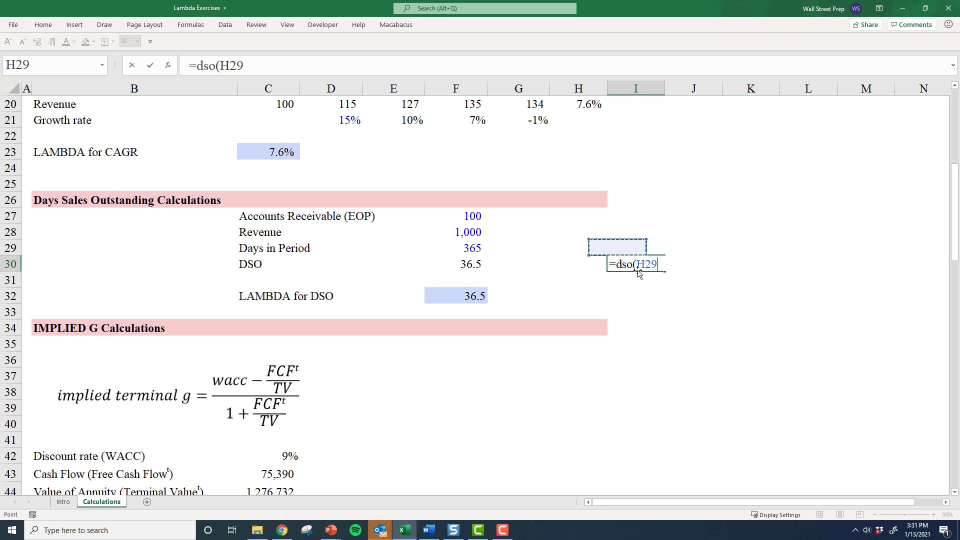
{"action": "key", "text": "Left"}
{"action": "key", "text": "Left"}
{"action": "key", "text": "Up"}
{"action": "type", "text": ","}
{"action": "key", "text": "Left"}
{"action": "key", "text": "Left"}
{"action": "key", "text": "Left"}
{"action": "key", "text": "Up"}
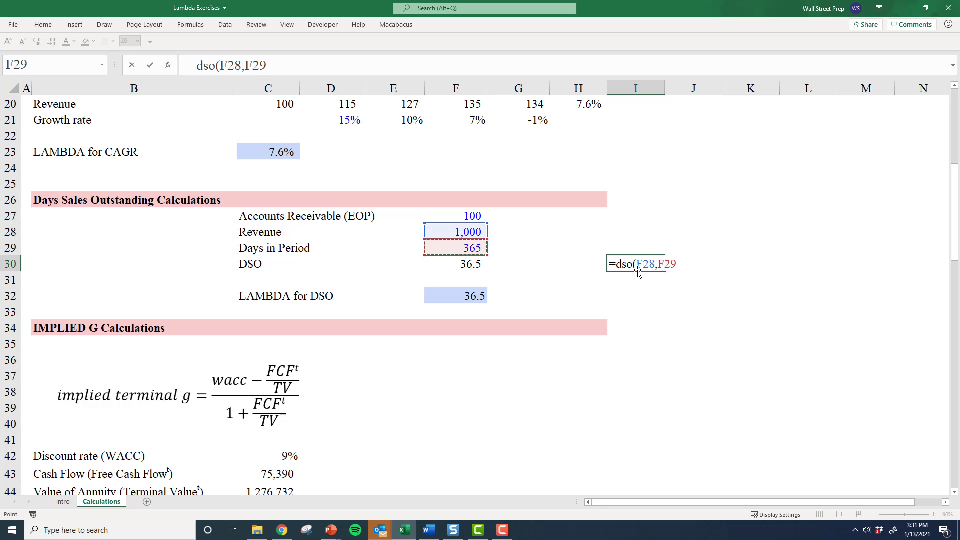
{"action": "type", "text": ","}
{"action": "key", "text": "Left"}
{"action": "key", "text": "Up"}
{"action": "key", "text": "Up"}
{"action": "key", "text": "Up"}
{"action": "key", "text": "Left"}
{"action": "key", "text": "Left"}
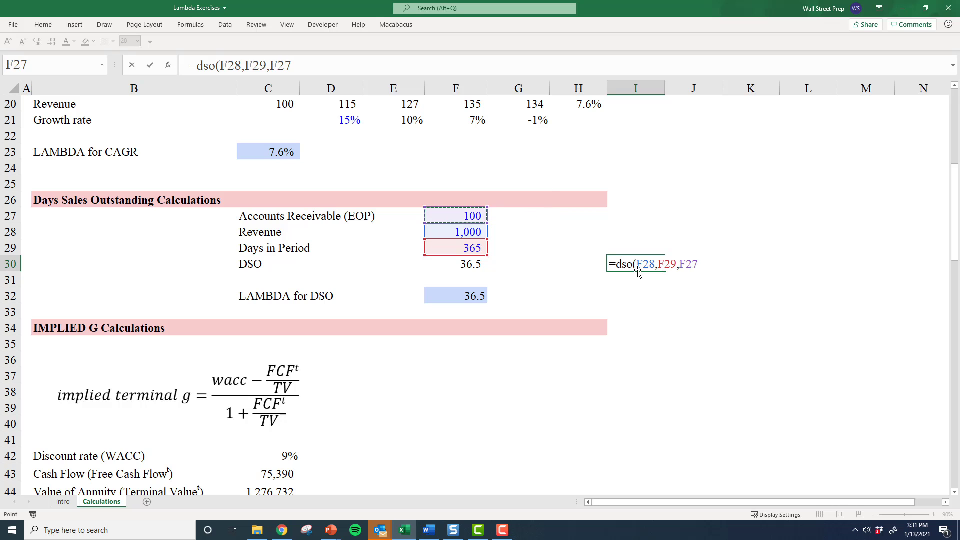
{"action": "key", "text": "Return"}
{"action": "key", "text": "F2"}
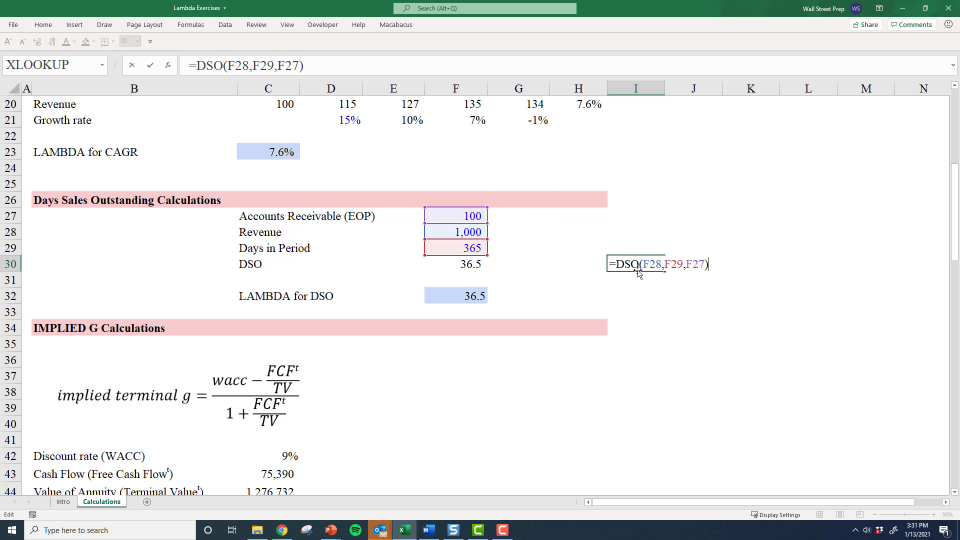
{"action": "key", "text": "Escape"}
{"action": "key", "text": "F2"}
{"action": "key", "text": "Escape"}
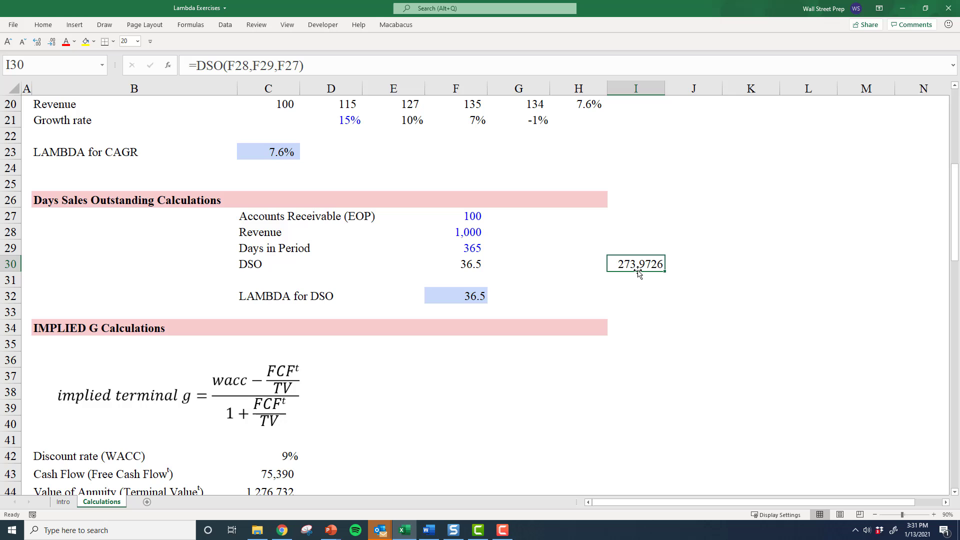
Begin re-entering =dso(F27,F28,F29 in I30 with arguments in receivables, revenue, days order
{"action": "type", "text": "=dso"}
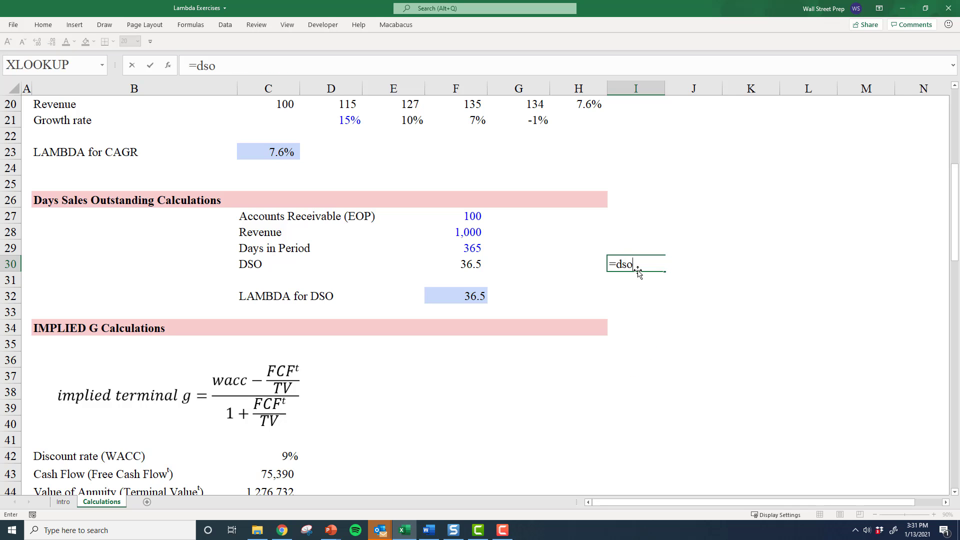
{"action": "type", "text": "("}
{"action": "key", "text": "Up"}
{"action": "key", "text": "Up"}
{"action": "key", "text": "Left"}
{"action": "key", "text": "Up"}
{"action": "key", "text": "Left"}
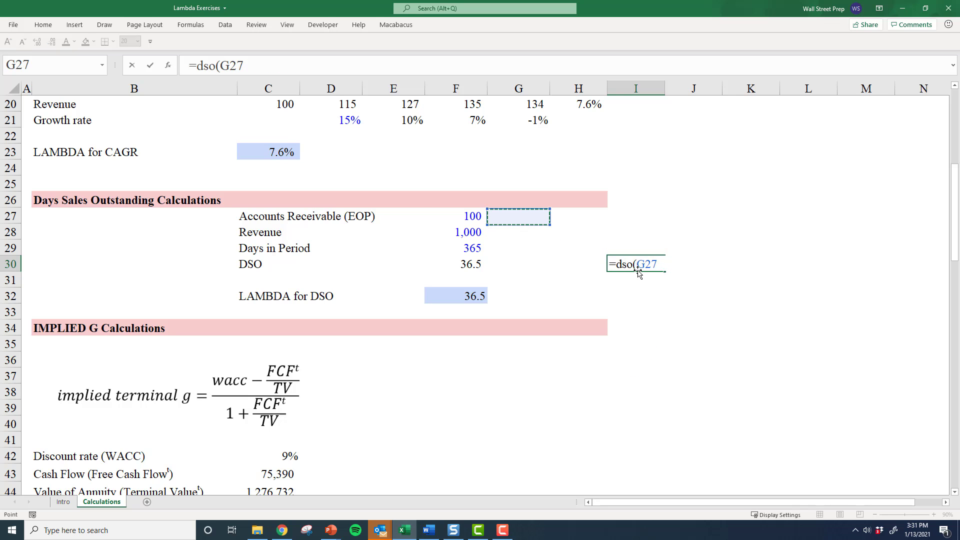
{"action": "key", "text": "Left"}
{"action": "type", "text": ","}
{"action": "key", "text": "Left"}
{"action": "key", "text": "Left"}
{"action": "key", "text": "Left"}
{"action": "key", "text": "Up"}
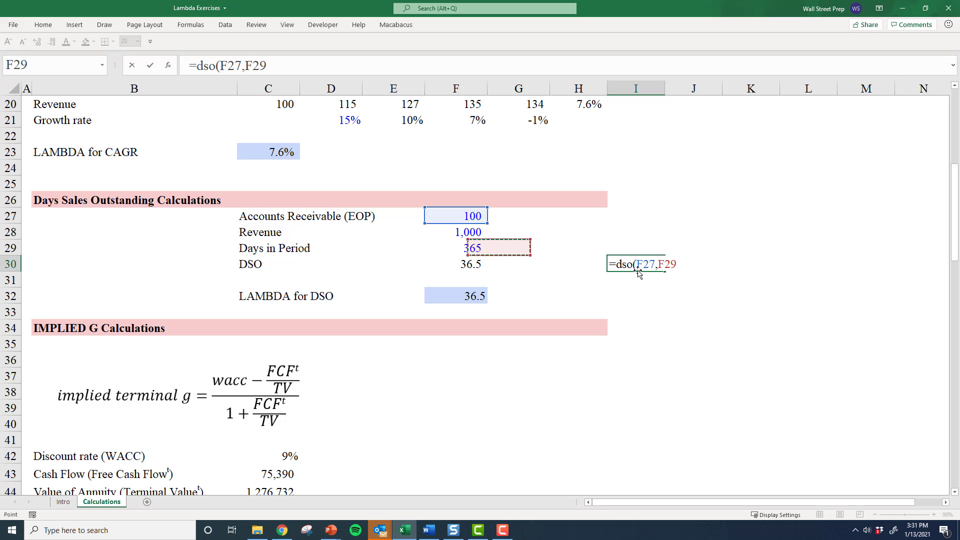
{"action": "key", "text": "Up"}
{"action": "type", "text": ","}
{"action": "key", "text": "Left"}
{"action": "key", "text": "Left"}
{"action": "key", "text": "Left"}
{"action": "key", "text": "Up"}
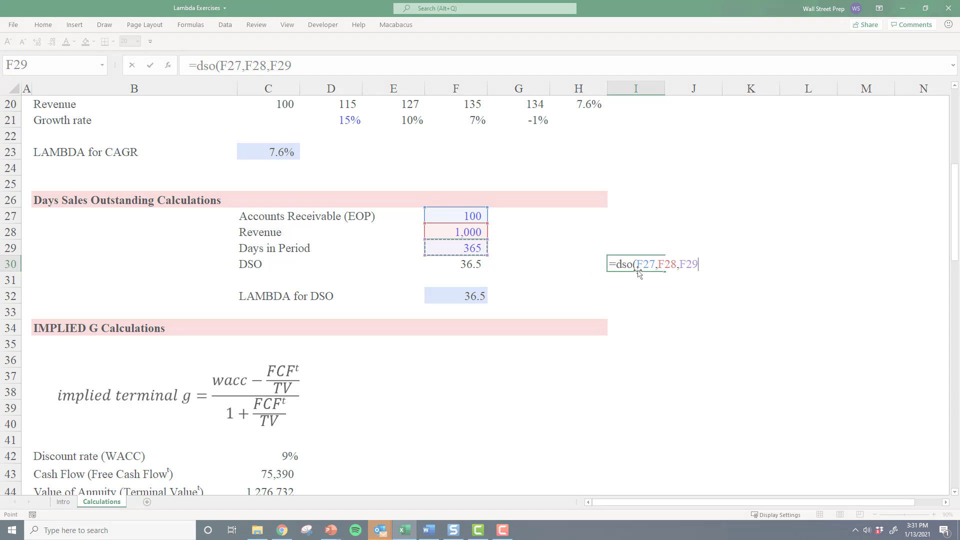